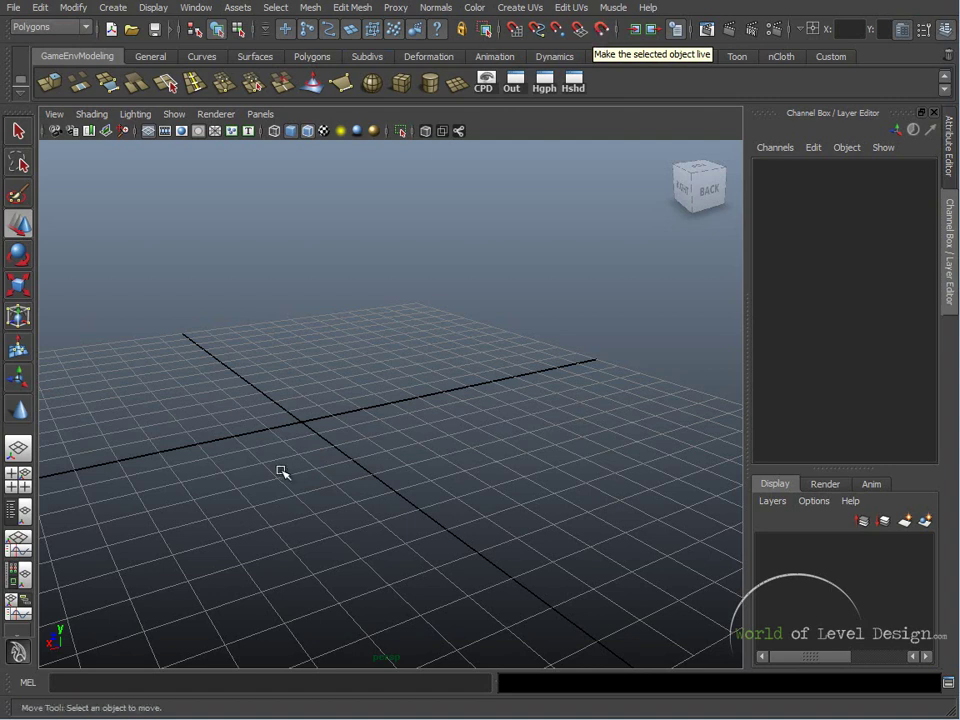
pyautogui.keyDown('alt'); pyautogui.moveTo(364, 422); pyautogui.dragTo(356, 398, button='middle'); pyautogui.keyUp('alt')
pyautogui.keyDown('alt'); pyautogui.moveTo(356, 398); pyautogui.dragTo(422, 403); pyautogui.keyUp('alt')
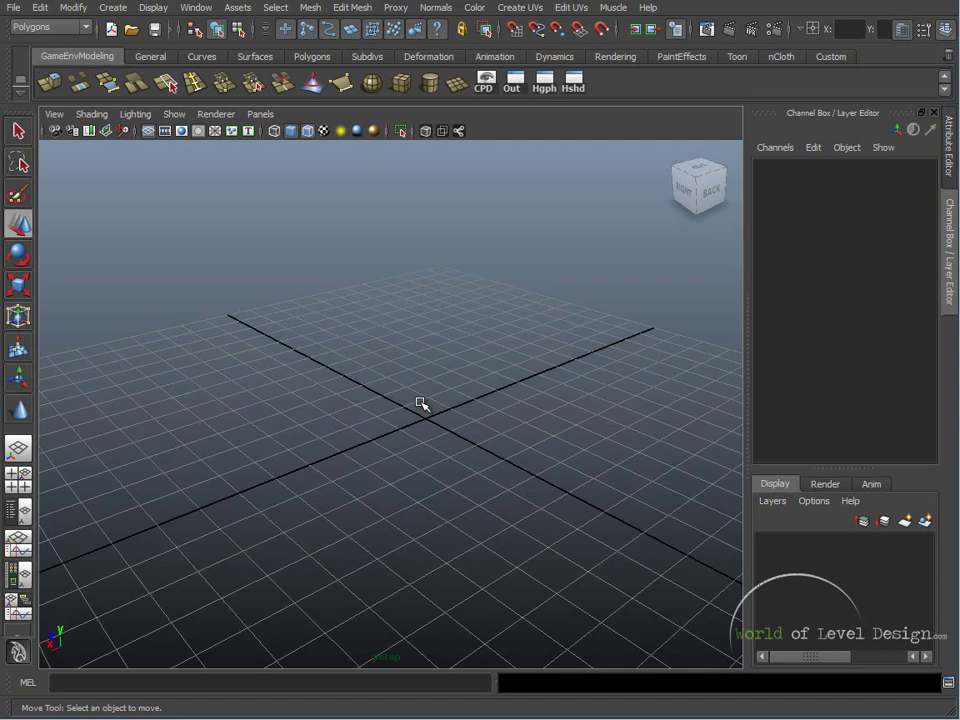
pyautogui.keyDown('alt'); pyautogui.moveTo(447, 432); pyautogui.dragTo(501, 437); pyautogui.keyUp('alt')
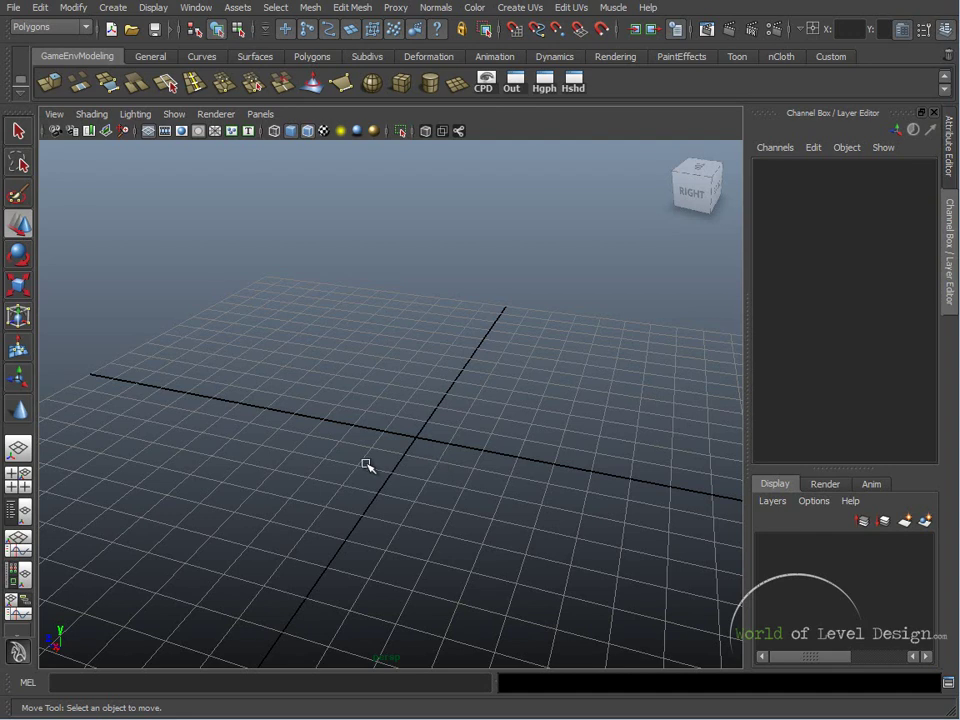
pyautogui.keyDown('alt'); pyautogui.moveTo(367, 465); pyautogui.dragTo(362, 432); pyautogui.keyUp('alt')
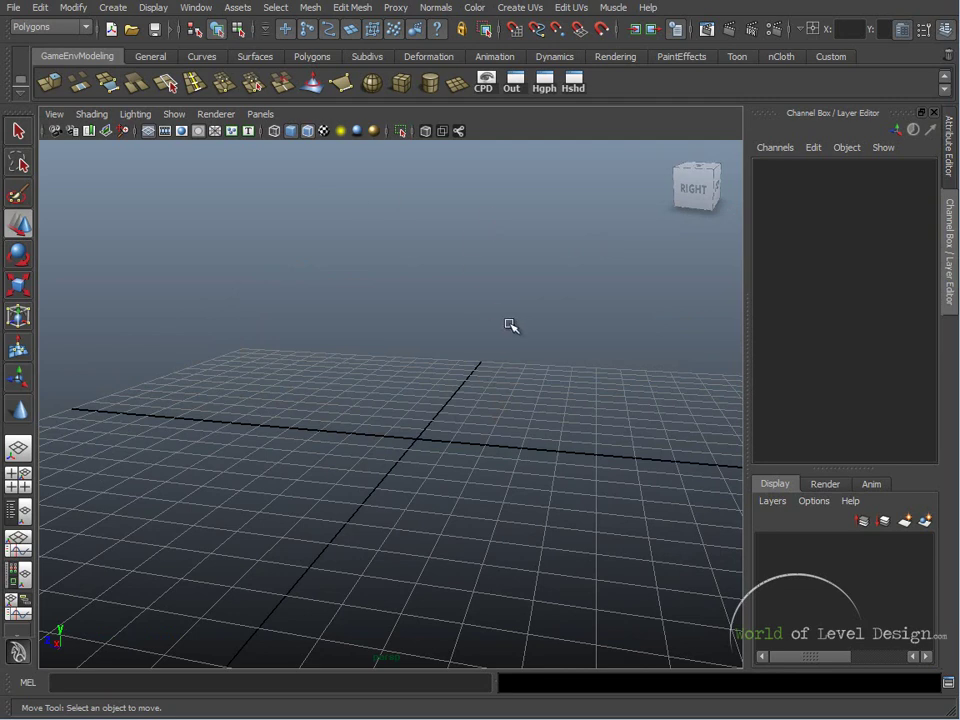
pyautogui.keyDown('alt'); pyautogui.moveTo(509, 322); pyautogui.dragTo(491, 338, button='middle'); pyautogui.keyUp('alt')
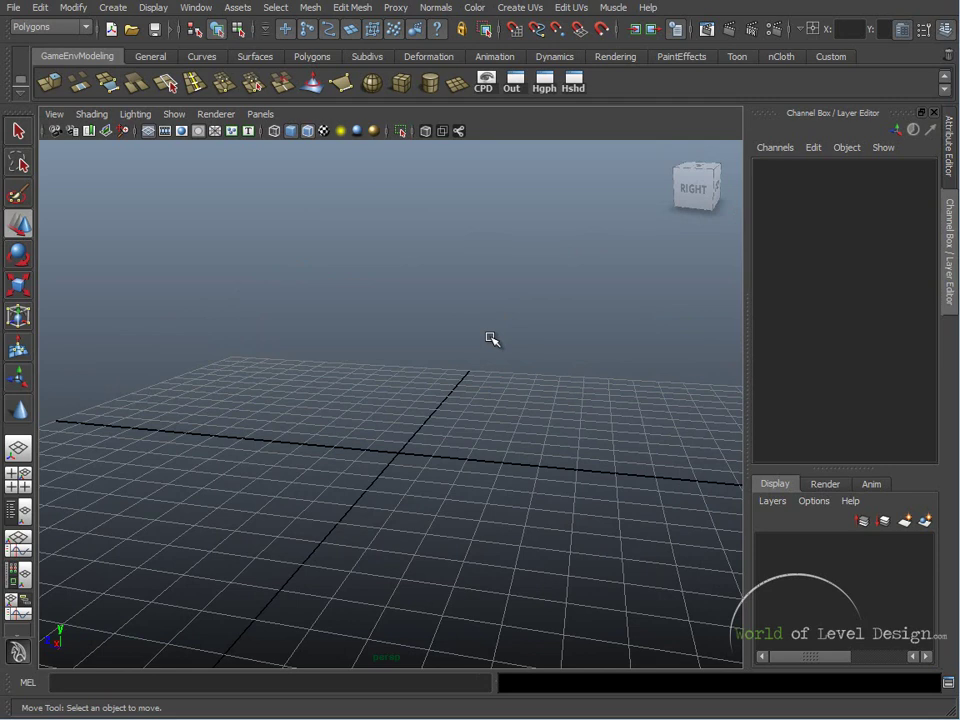
pyautogui.keyDown('alt'); pyautogui.moveTo(490, 338); pyautogui.dragTo(369, 347); pyautogui.keyUp('alt')
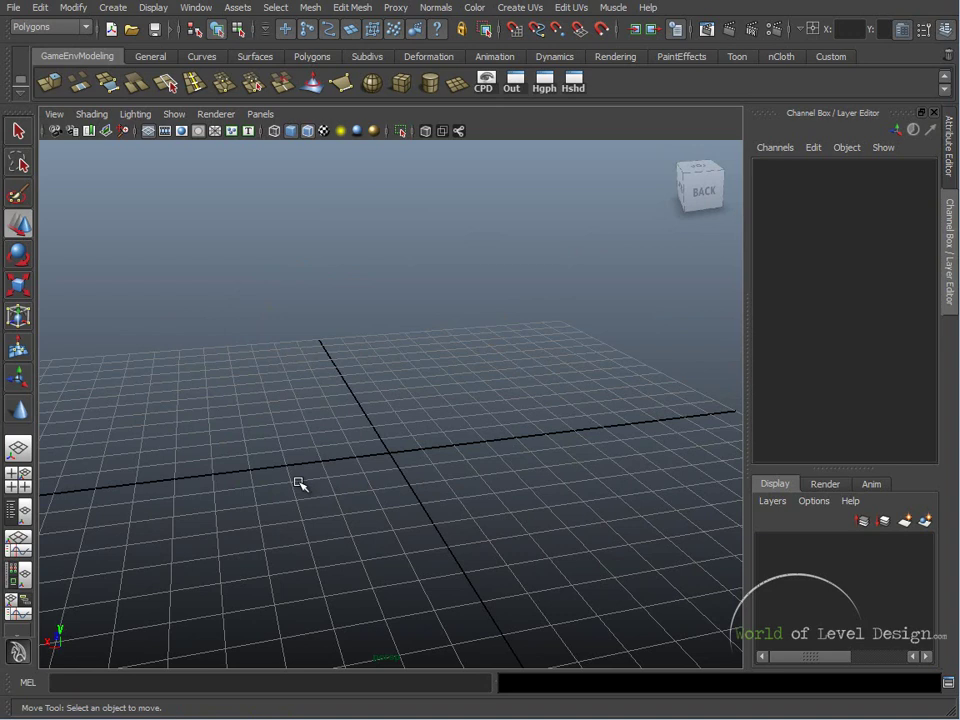
pyautogui.keyDown('alt'); pyautogui.moveTo(280, 482); pyautogui.dragTo(243, 322); pyautogui.keyUp('alt')
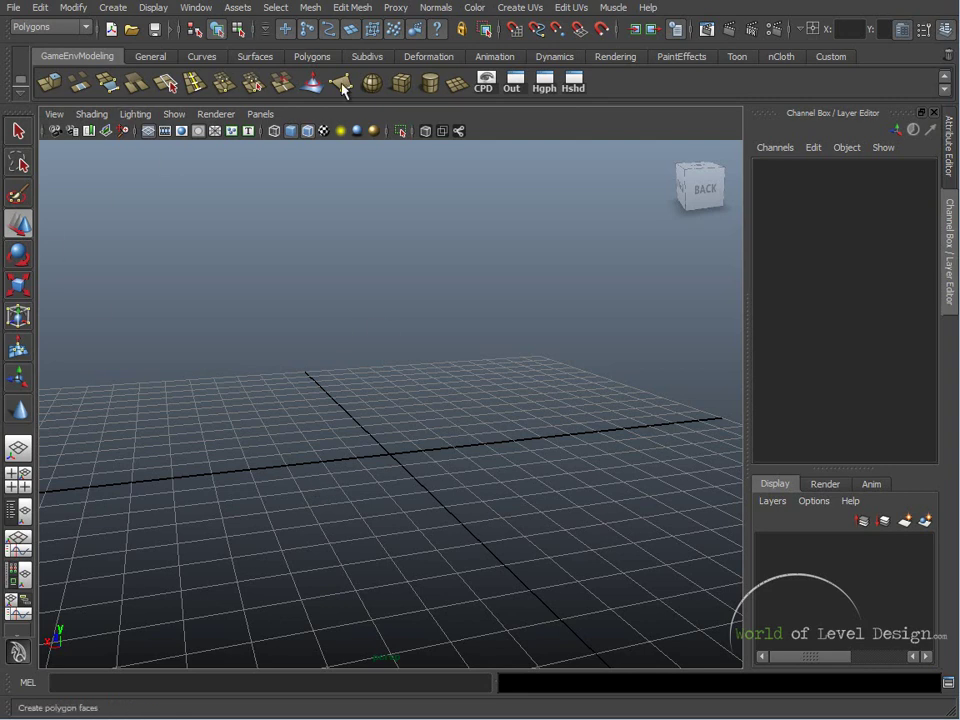
# Create a polygon cube at the origin and scale it uniformly to about 2.463.
pyautogui.click(405, 86)
pyautogui.keyDown('alt'); pyautogui.moveTo(437, 273); pyautogui.dragTo(579, 550); pyautogui.keyUp('alt')
pyautogui.press('r')
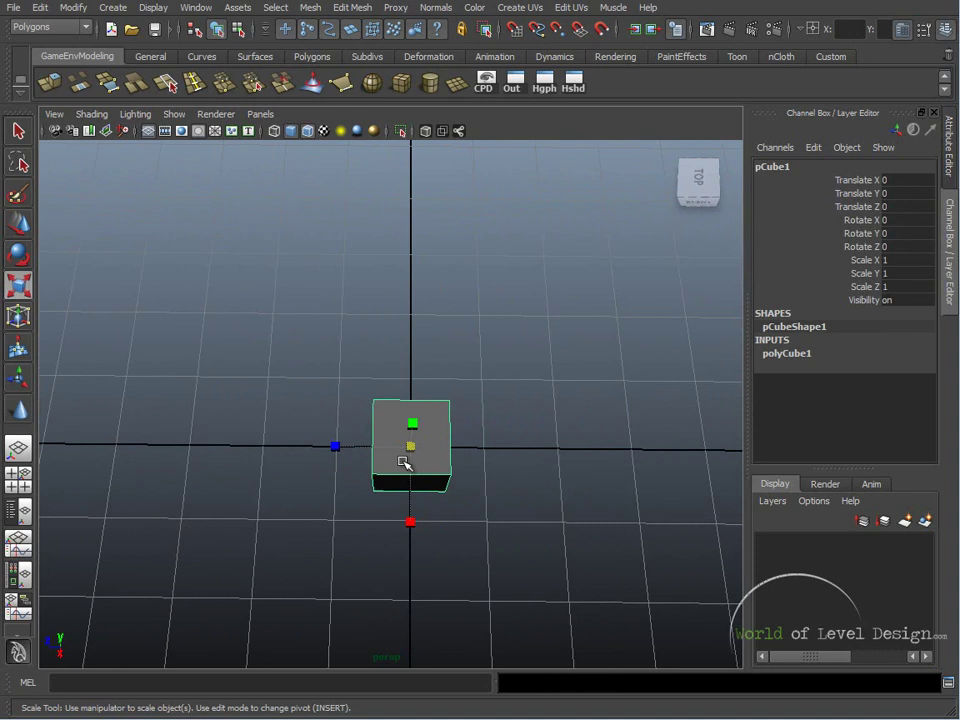
pyautogui.moveTo(411, 451); pyautogui.dragTo(428, 402)
# Try free moves of the cube sideways, diagonally and upward with the Move tool, undoing each one.
pyautogui.press('w')
pyautogui.hotkey('ctrl', 'z')
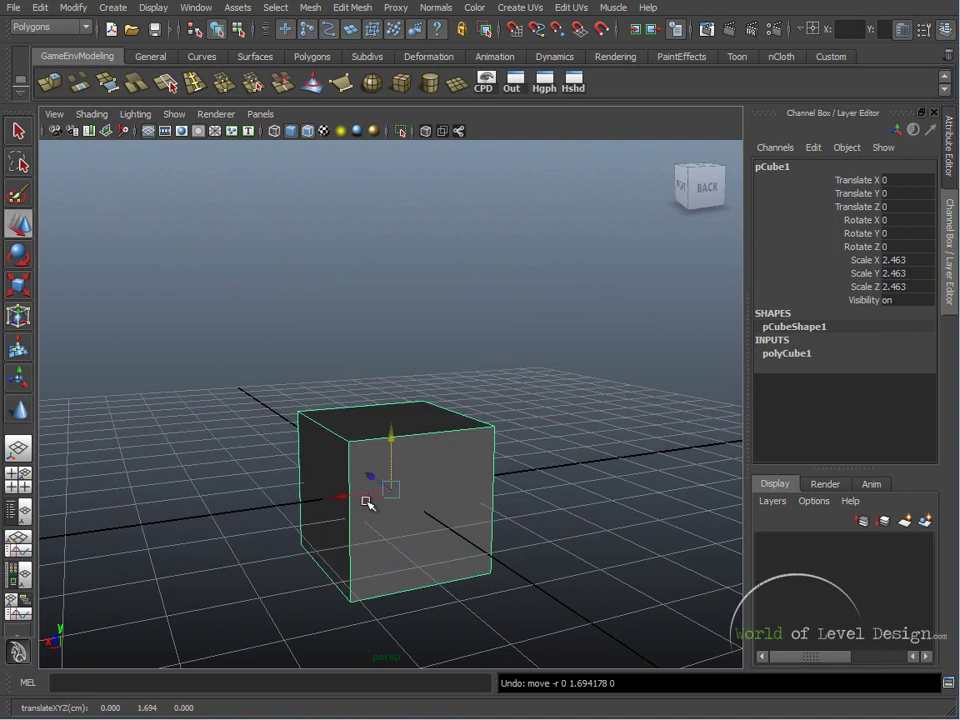
pyautogui.moveTo(364, 497); pyautogui.dragTo(206, 478)
pyautogui.hotkey('ctrl', 'z')
pyautogui.moveTo(388, 499); pyautogui.dragTo(433, 430)
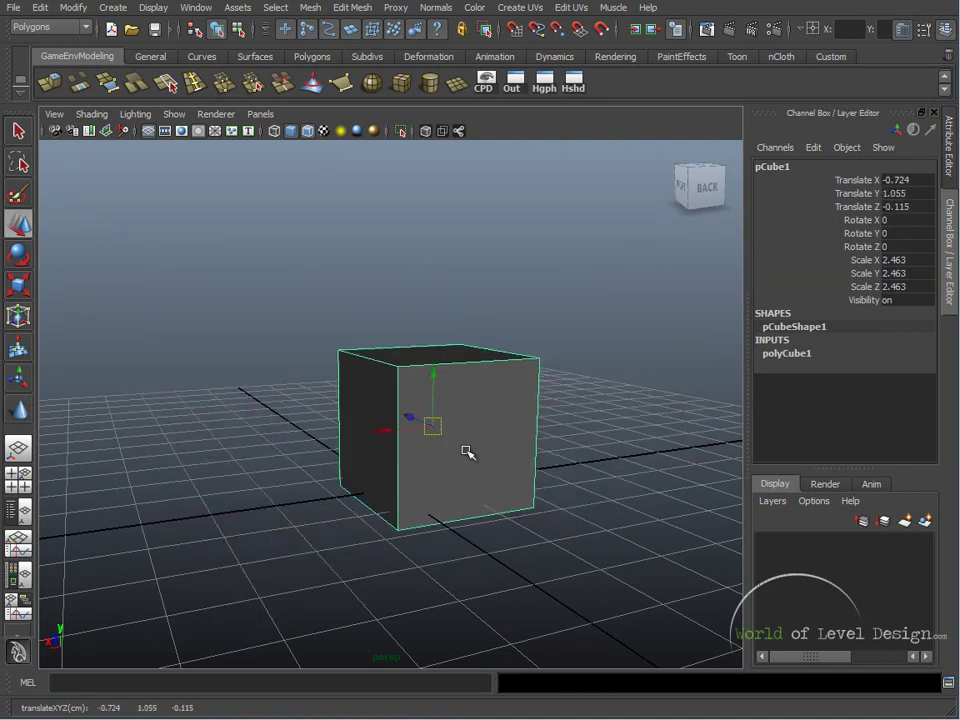
pyautogui.hotkey('ctrl', 'z')
pyautogui.keyDown('alt'); pyautogui.moveTo(418, 478); pyautogui.dragTo(402, 388); pyautogui.keyUp('alt')
pyautogui.hotkey('ctrl', 'z')
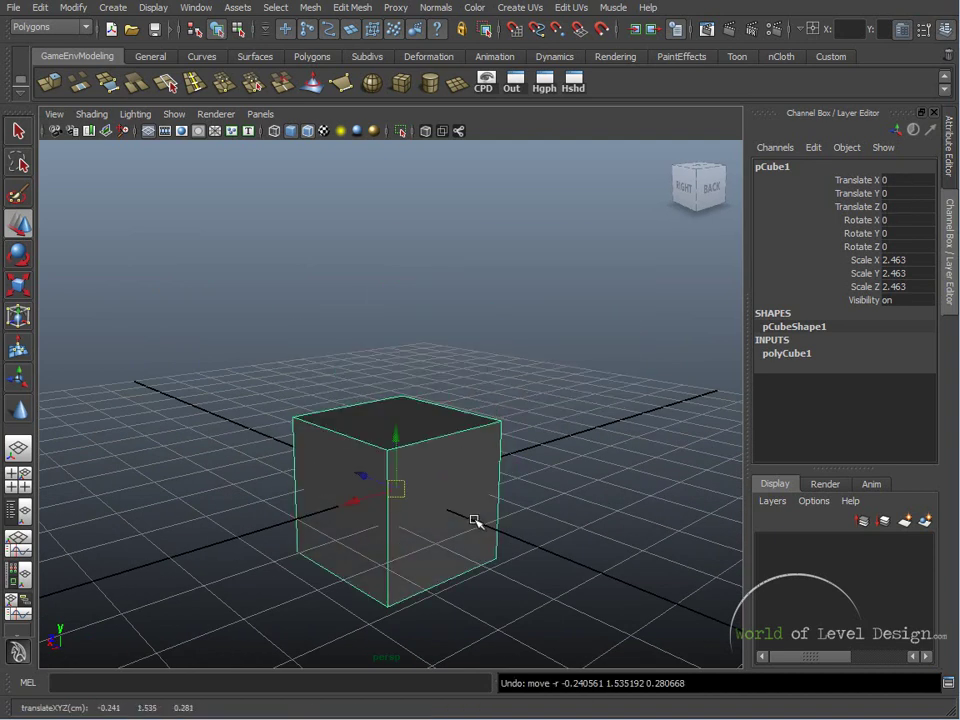
pyautogui.keyDown('alt'); pyautogui.moveTo(474, 520); pyautogui.dragTo(515, 543); pyautogui.keyUp('alt')
pyautogui.moveTo(401, 423); pyautogui.dragTo(405, 296)
pyautogui.hotkey('ctrl', 'z')
pyautogui.keyDown('alt'); pyautogui.moveTo(520, 480); pyautogui.dragTo(500, 472); pyautogui.keyUp('alt')
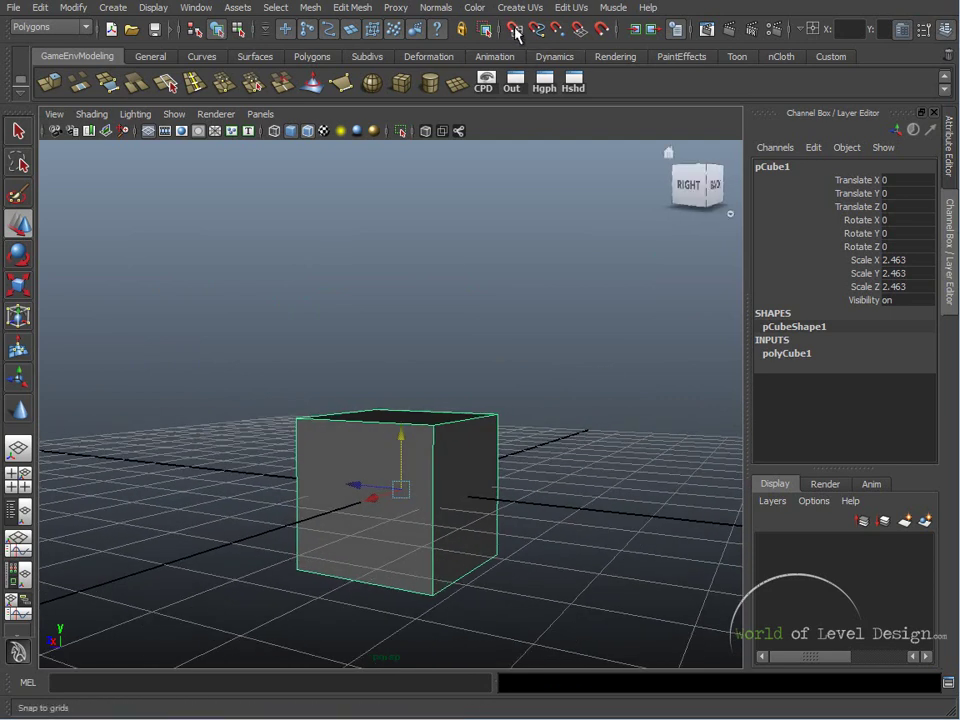
# Move the cube with grid snapping to Translate X -2, Y 1 and Z 0.
pyautogui.click(516, 32)
pyautogui.keyDown('alt'); pyautogui.moveTo(511, 251); pyautogui.dragTo(438, 403); pyautogui.keyUp('alt')
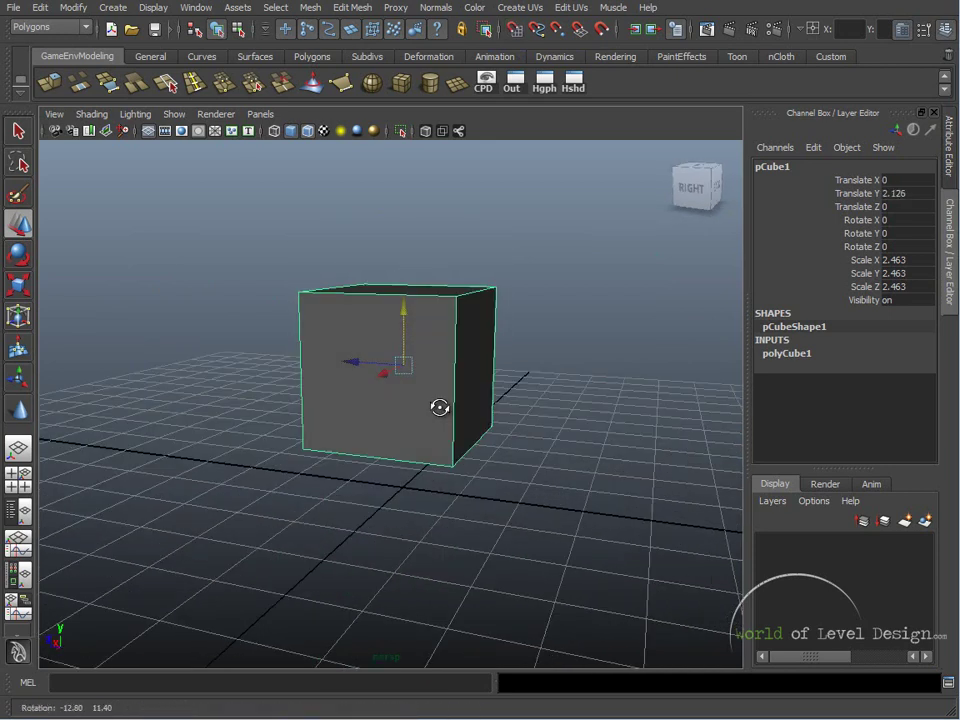
pyautogui.moveTo(407, 343); pyautogui.dragTo(414, 310)
pyautogui.keyDown('alt'); pyautogui.moveTo(414, 310); pyautogui.dragTo(445, 432); pyautogui.keyUp('alt')
pyautogui.press('x')
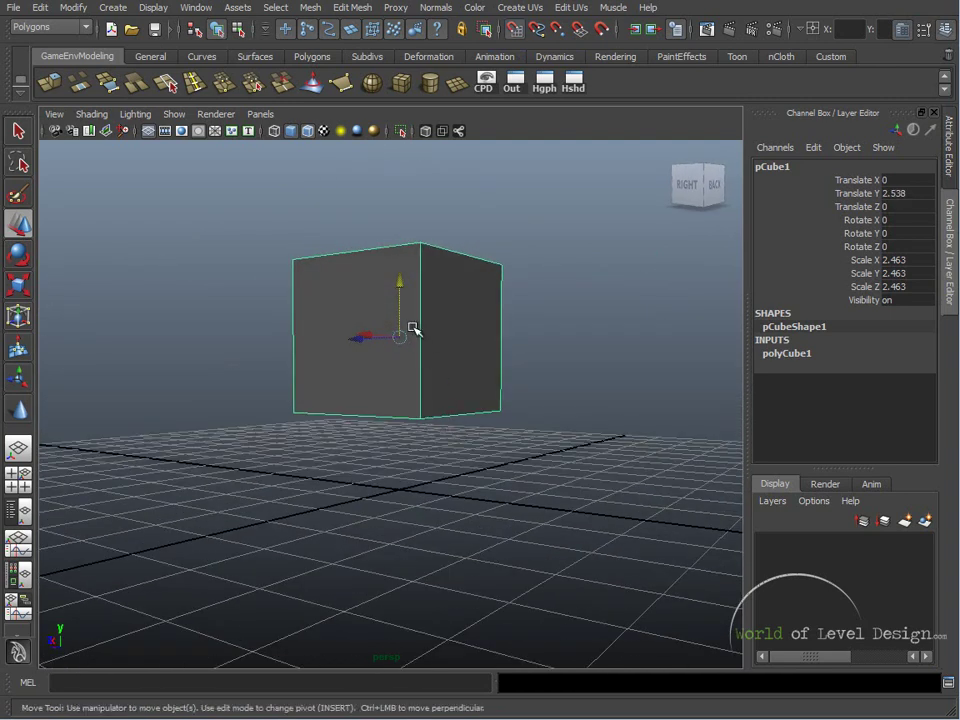
pyautogui.moveTo(414, 326); pyautogui.dragTo(462, 417)
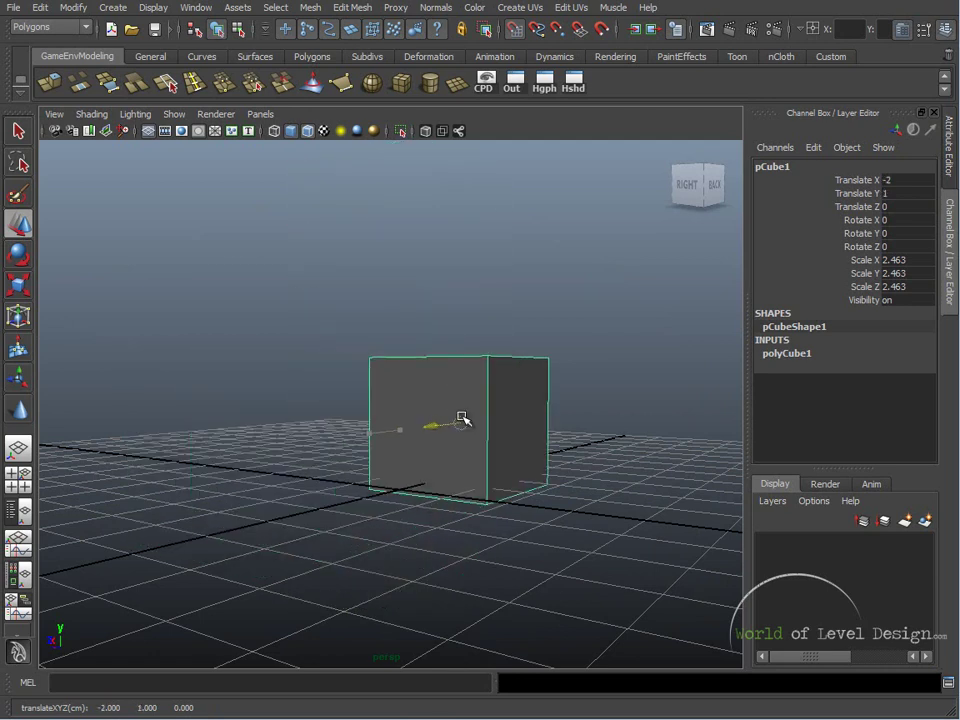
# Lift the cube off the grid to a Translate Y of about 2.27, and snap it back down to Y 1.
pyautogui.keyDown('alt'); pyautogui.moveTo(429, 426); pyautogui.dragTo(450, 440, button='right'); pyautogui.keyUp('alt')
pyautogui.keyDown('alt'); pyautogui.moveTo(449, 440); pyautogui.dragTo(527, 471); pyautogui.keyUp('alt')
pyautogui.keyDown('alt'); pyautogui.moveTo(527, 471); pyautogui.dragTo(536, 478, button='right'); pyautogui.keyUp('alt')
pyautogui.keyDown('alt'); pyautogui.moveTo(670, 500); pyautogui.dragTo(589, 512); pyautogui.keyUp('alt')
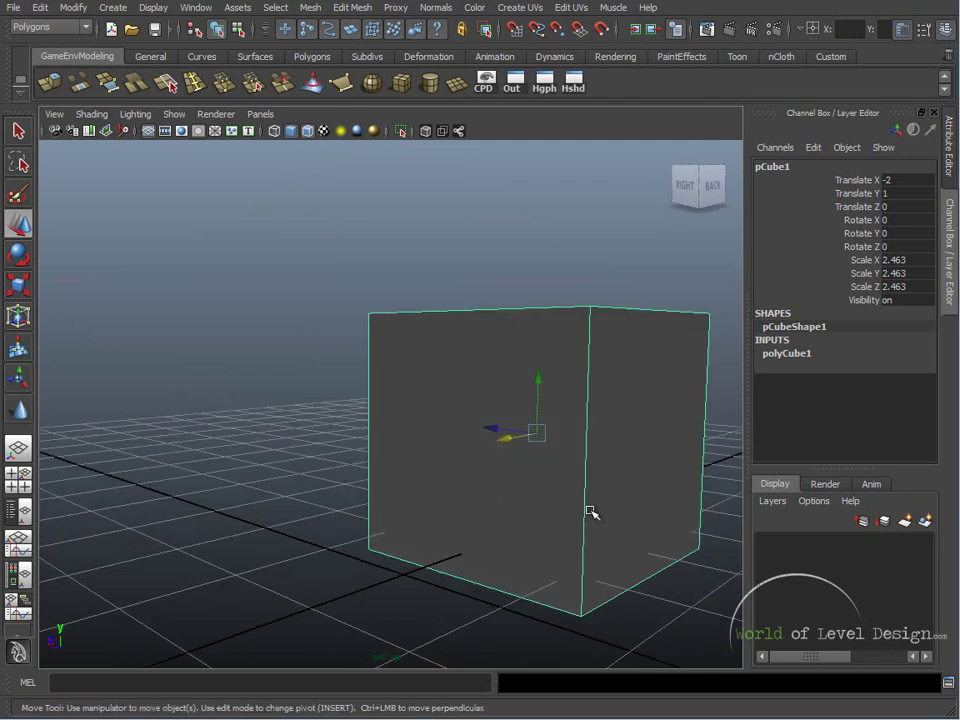
pyautogui.keyDown('alt'); pyautogui.moveTo(596, 491); pyautogui.dragTo(418, 302, button='middle'); pyautogui.keyUp('alt')
pyautogui.keyDown('alt'); pyautogui.moveTo(420, 303); pyautogui.dragTo(443, 317); pyautogui.keyUp('alt')
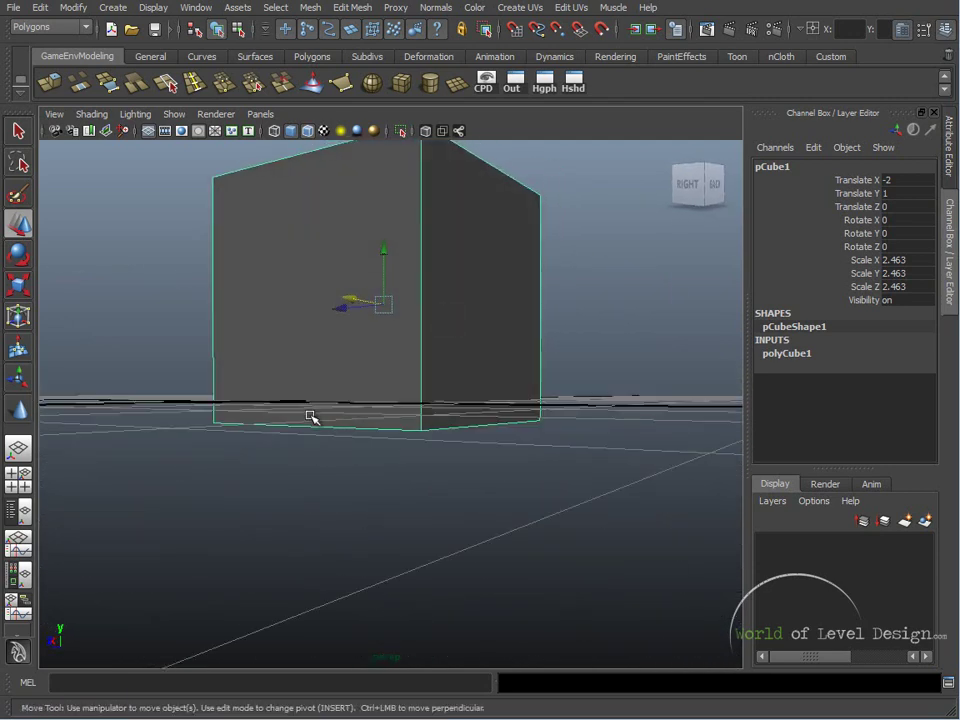
pyautogui.keyDown('alt'); pyautogui.moveTo(313, 418); pyautogui.dragTo(350, 398); pyautogui.keyUp('alt')
pyautogui.moveTo(380, 294); pyautogui.dragTo(392, 260, button='middle')
pyautogui.hotkey('ctrl', 'z')
pyautogui.moveTo(372, 268); pyautogui.dragTo(350, 163)
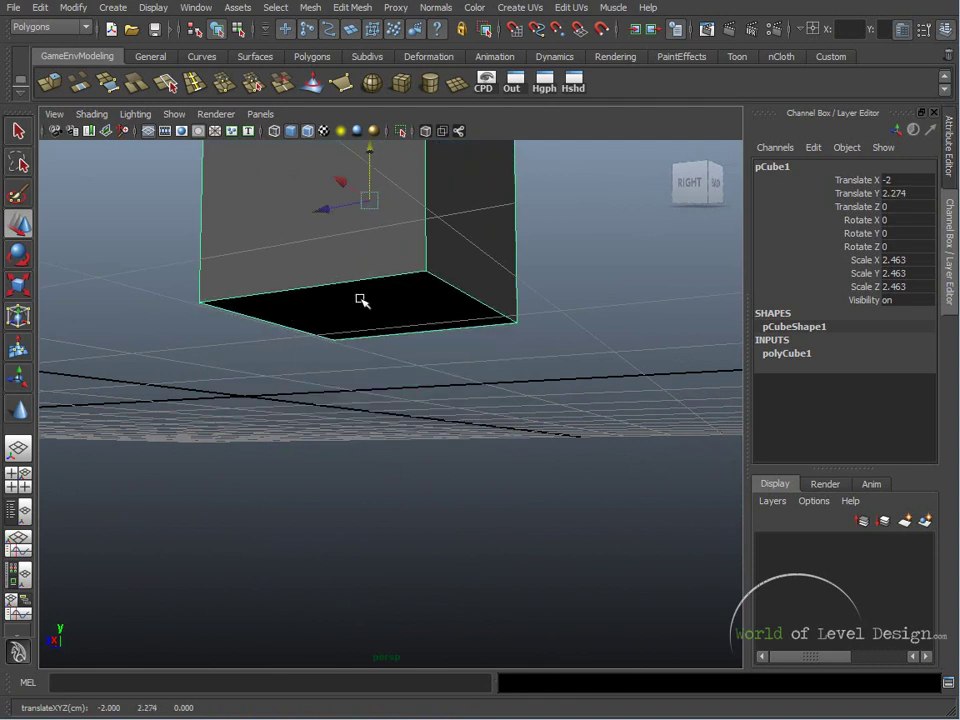
pyautogui.moveTo(362, 302)
pyautogui.keyDown('alt'); pyautogui.mouseDown()
pyautogui.moveTo(360, 322)
pyautogui.moveTo(375, 319)
pyautogui.moveTo(333, 388)
pyautogui.moveTo(370, 292)
pyautogui.mouseUp(); pyautogui.keyUp('alt')
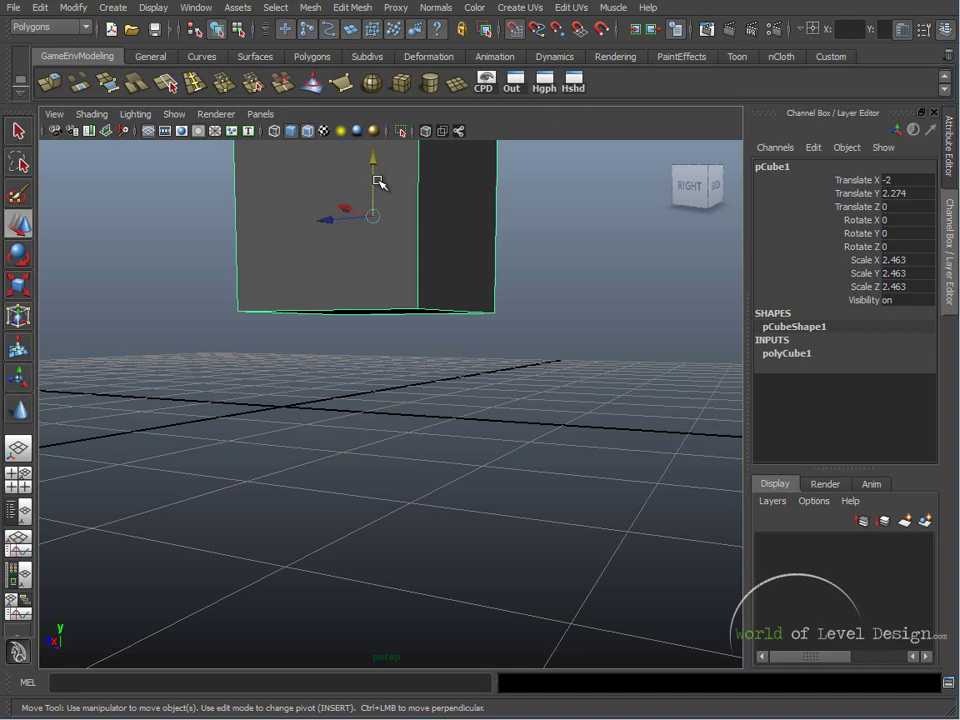
pyautogui.moveTo(377, 182); pyautogui.dragTo(371, 338)
pyautogui.keyDown('alt'); pyautogui.moveTo(371, 338); pyautogui.dragTo(355, 438, button='right'); pyautogui.keyUp('alt')
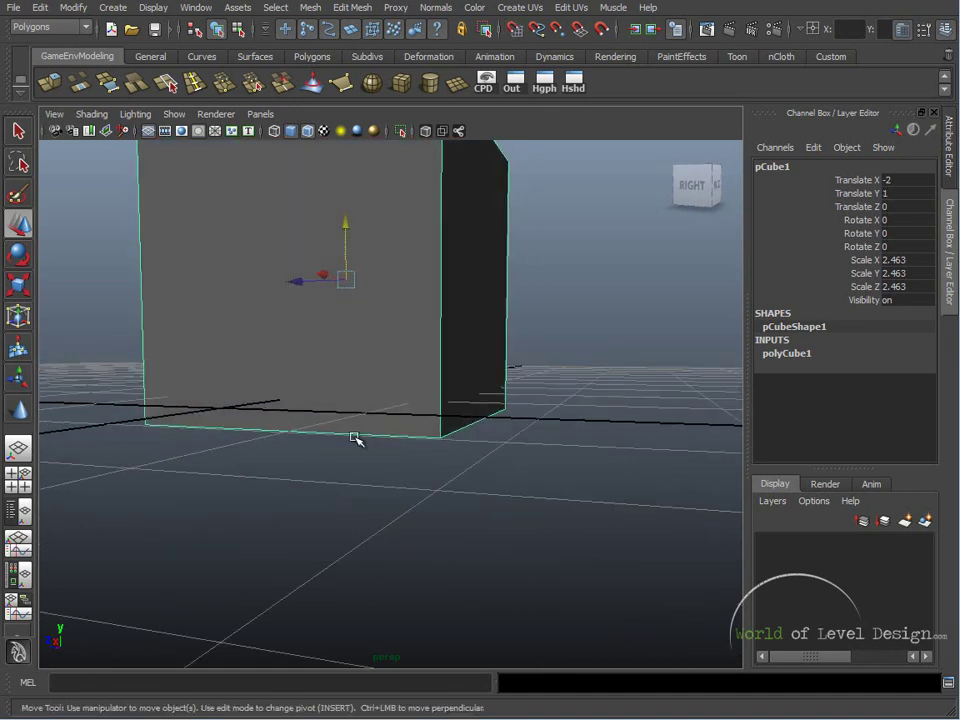
# Move the cube vertically without snapping until its base roughly meets the grid plane, at a Translate Y of about 1.24.
pyautogui.keyDown('alt'); pyautogui.moveTo(437, 409); pyautogui.dragTo(469, 220); pyautogui.keyUp('alt')
pyautogui.keyDown('alt'); pyautogui.moveTo(399, 347); pyautogui.dragTo(424, 293); pyautogui.keyUp('alt')
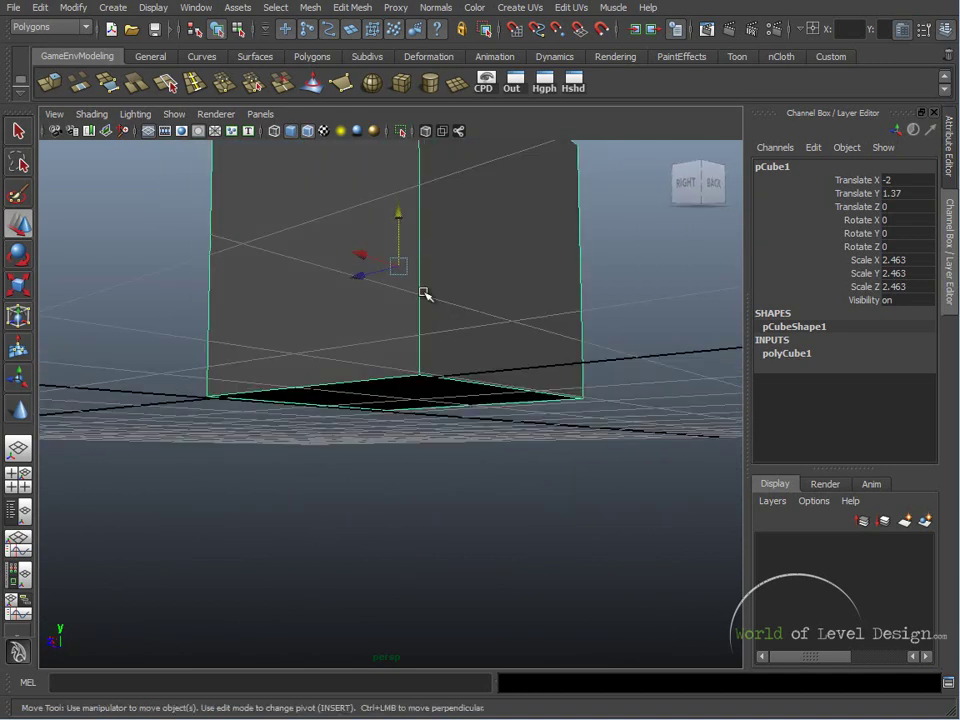
pyautogui.moveTo(402, 228); pyautogui.dragTo(377, 313)
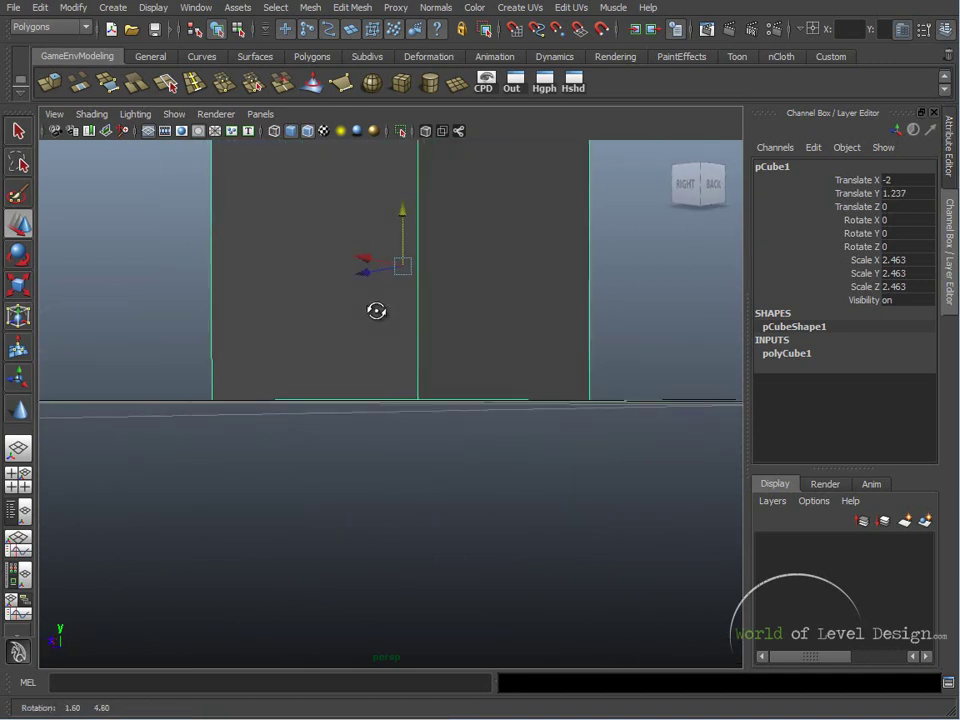
# Fine-tune the cube's base against the horizontal grid axis in the front view, to Translate X about -2.007 and Y about 1.231.
pyautogui.press('space')
pyautogui.press('space')
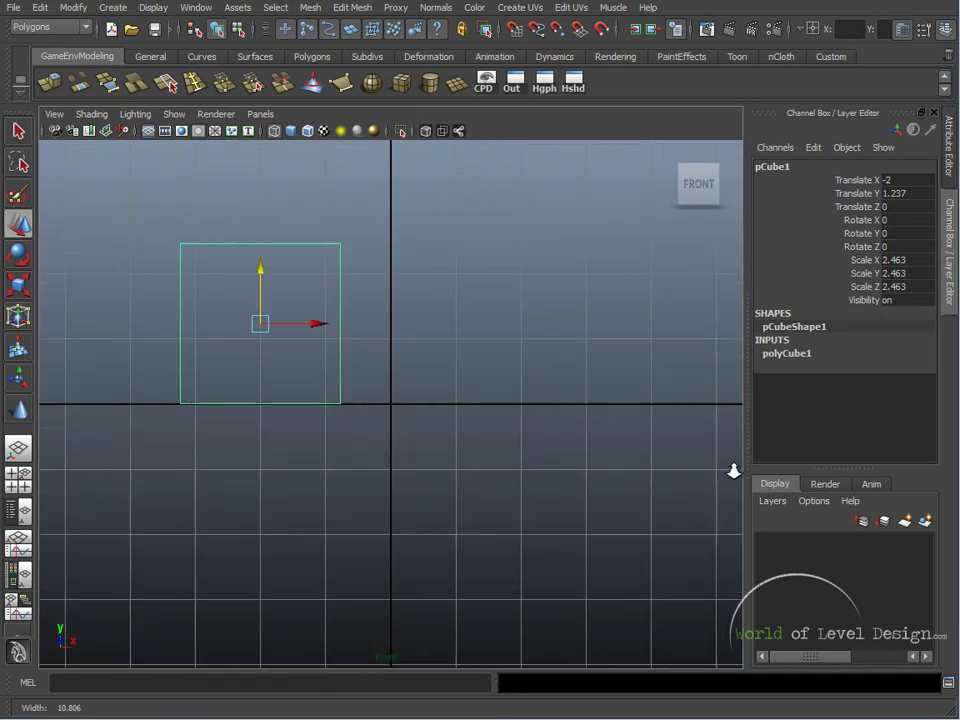
pyautogui.keyDown('alt'); pyautogui.moveTo(513, 336); pyautogui.dragTo(505, 285, button='right'); pyautogui.keyUp('alt')
pyautogui.keyDown('alt'); pyautogui.moveTo(310, 242); pyautogui.dragTo(250, 379, button='right'); pyautogui.keyUp('alt')
pyautogui.scroll(8, 441, 336)
pyautogui.moveTo(466, 236)
pyautogui.mouseDown()
pyautogui.moveTo(467, 224)
pyautogui.moveTo(466, 233)
pyautogui.mouseUp()
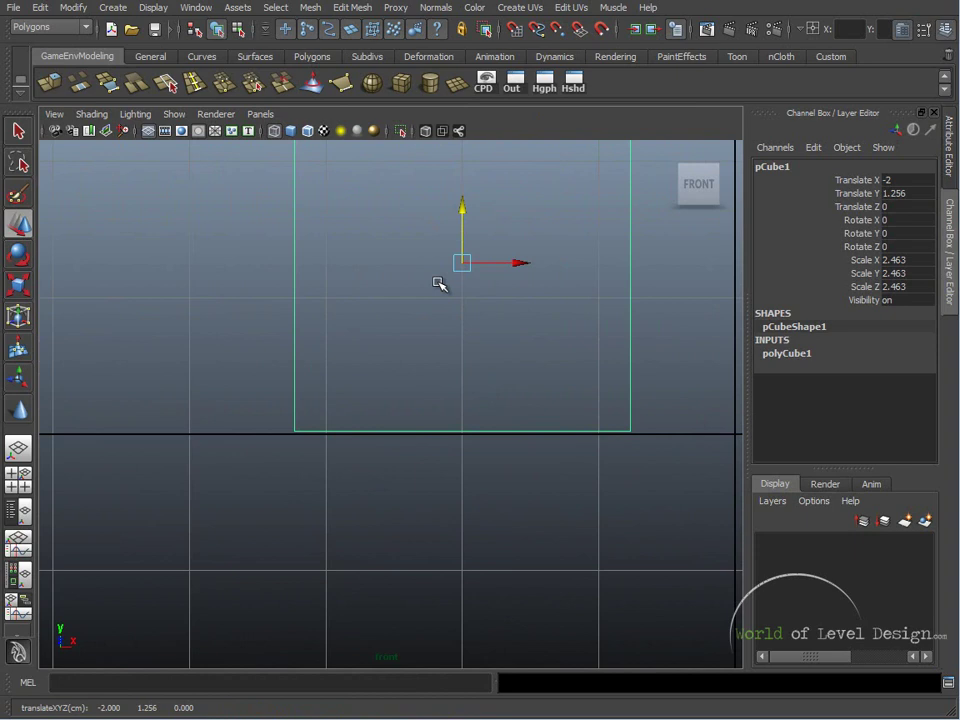
pyautogui.keyDown('alt'); pyautogui.moveTo(439, 281); pyautogui.dragTo(604, 306, button='right'); pyautogui.keyUp('alt')
pyautogui.moveTo(516, 161); pyautogui.dragTo(514, 163)
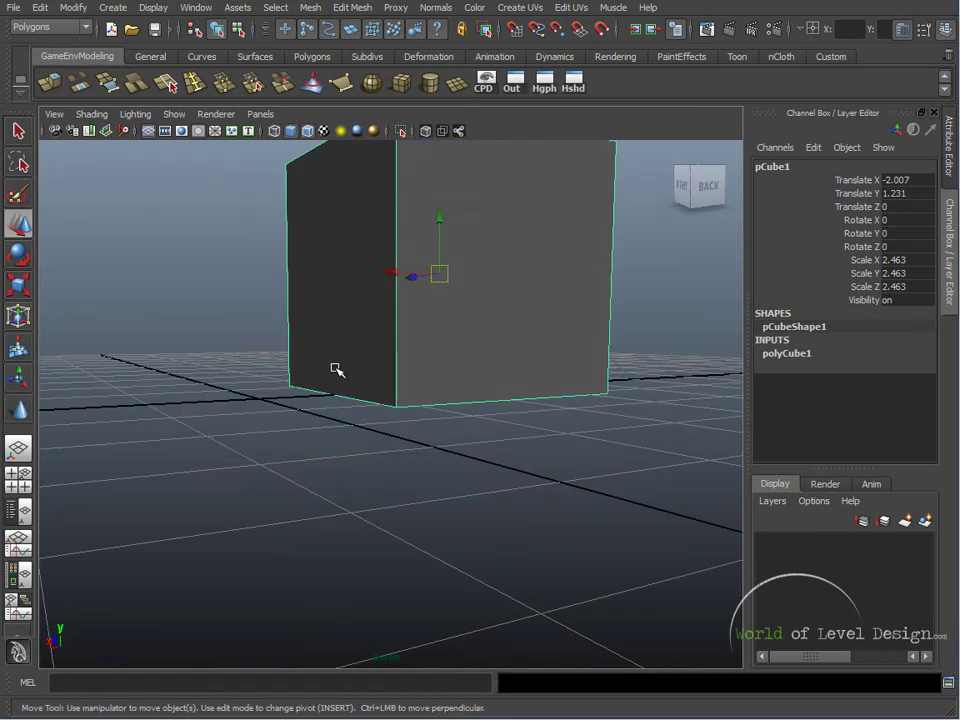
# Examine the cube's bottom corners and edges against the grid lines from several sides in the perspective view.
pyautogui.keyDown('alt'); pyautogui.moveTo(335, 370); pyautogui.dragTo(370, 460); pyautogui.keyUp('alt')
pyautogui.keyDown('alt'); pyautogui.moveTo(364, 529); pyautogui.dragTo(420, 537); pyautogui.keyUp('alt')
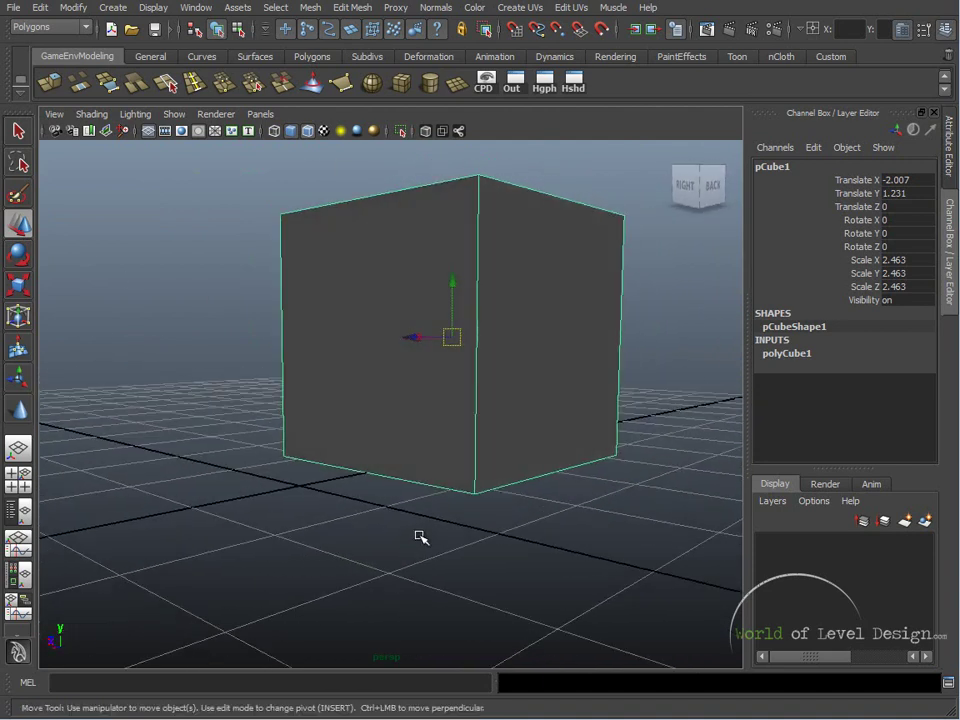
pyautogui.keyDown('alt'); pyautogui.moveTo(490, 433); pyautogui.dragTo(407, 439); pyautogui.keyUp('alt')
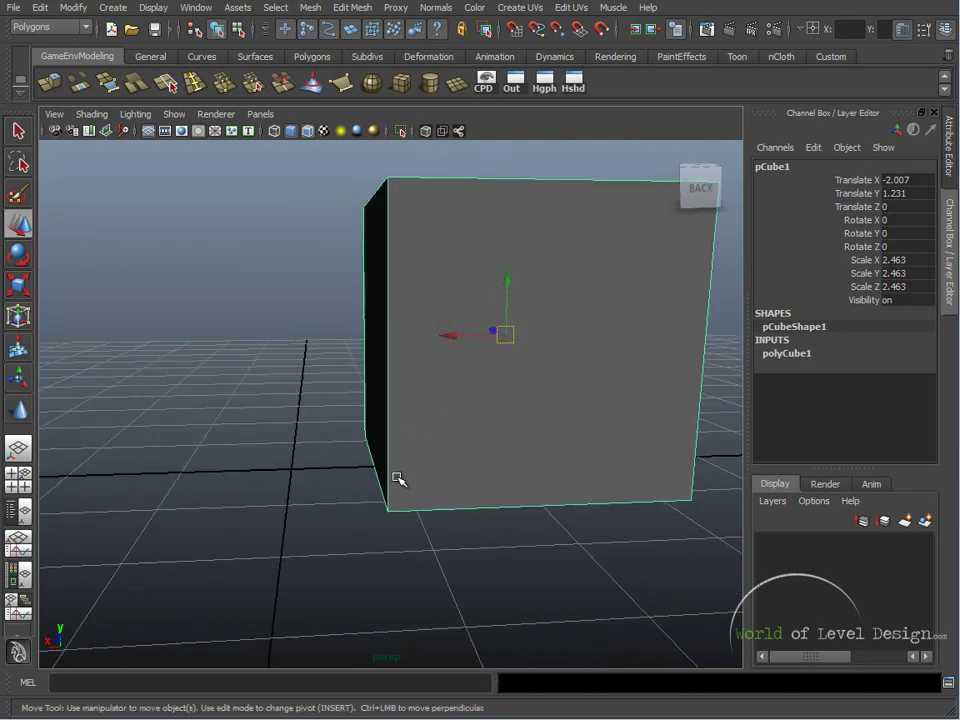
pyautogui.keyDown('alt'); pyautogui.moveTo(380, 508); pyautogui.dragTo(460, 237); pyautogui.keyUp('alt')
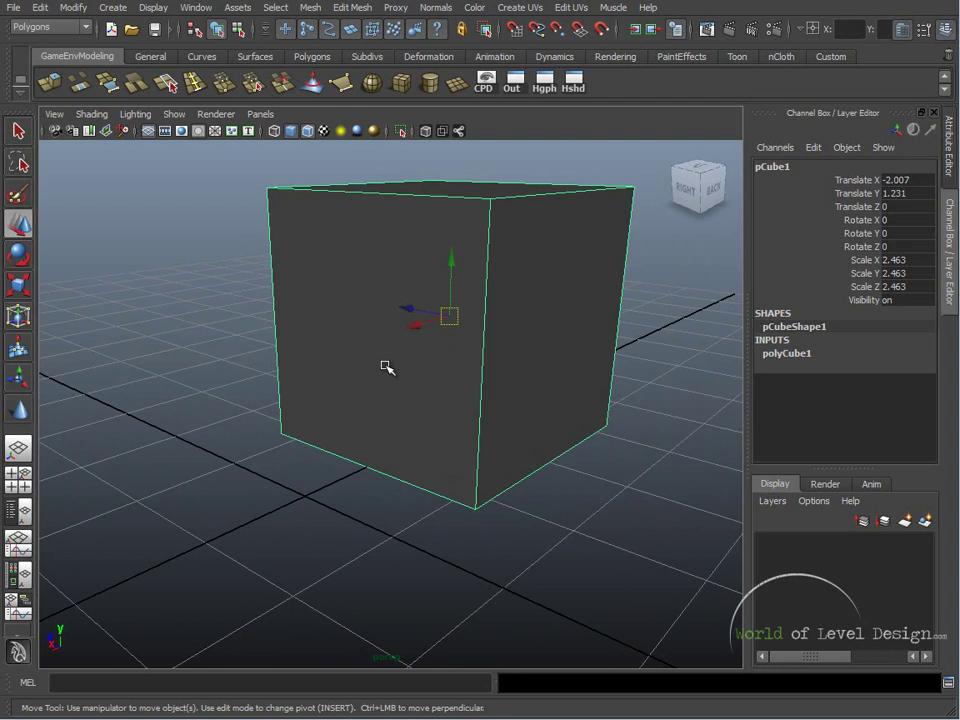
pyautogui.keyDown('alt'); pyautogui.moveTo(385, 367); pyautogui.dragTo(442, 346); pyautogui.keyUp('alt')
pyautogui.keyDown('alt'); pyautogui.moveTo(400, 300); pyautogui.dragTo(279, 341); pyautogui.keyUp('alt')
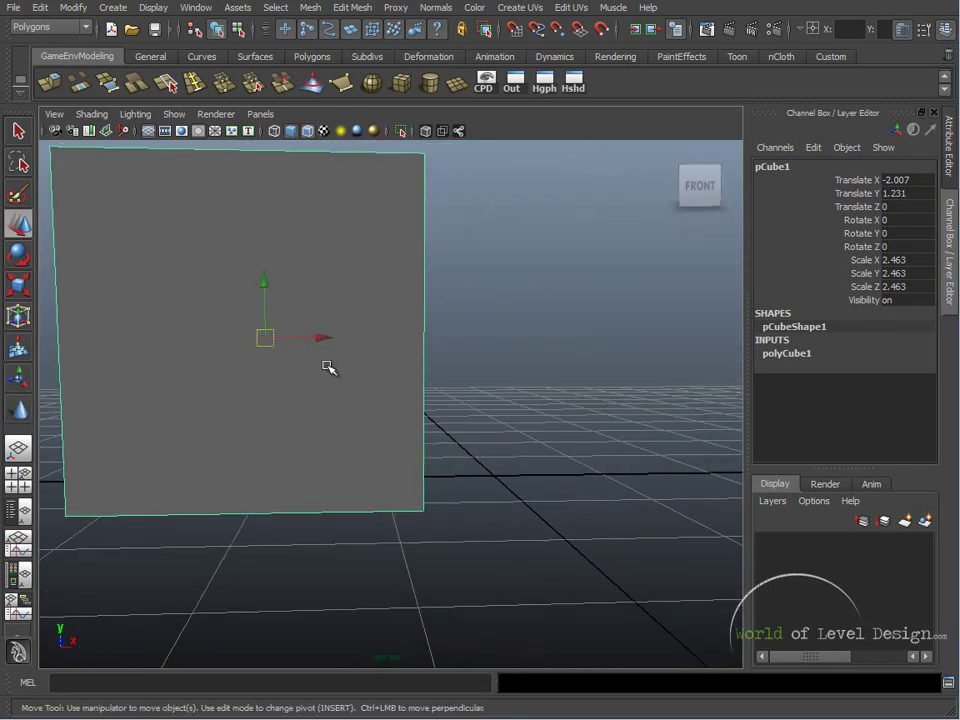
pyautogui.keyDown('alt'); pyautogui.moveTo(328, 367); pyautogui.dragTo(428, 347); pyautogui.keyUp('alt')
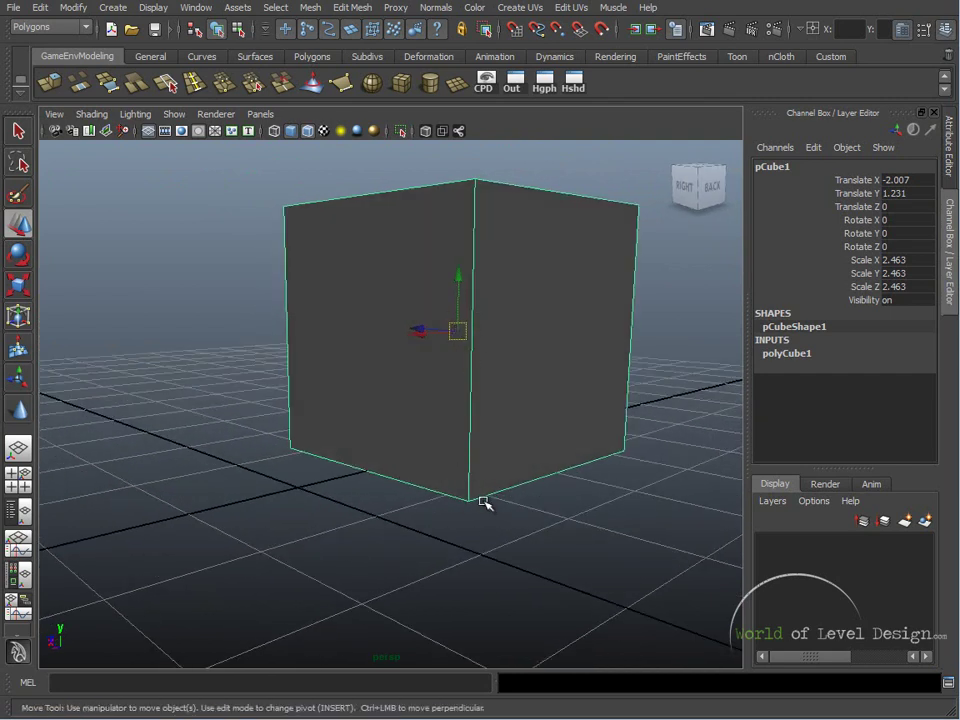
pyautogui.keyDown('alt'); pyautogui.moveTo(483, 503); pyautogui.dragTo(396, 506); pyautogui.keyUp('alt')
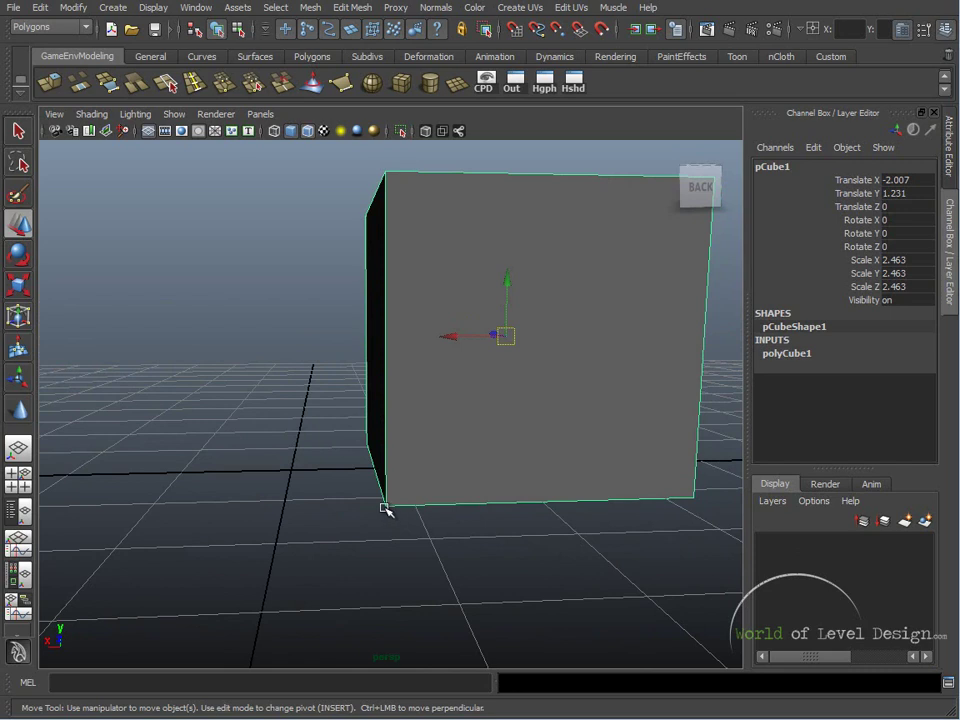
pyautogui.keyDown('alt'); pyautogui.moveTo(386, 507); pyautogui.dragTo(447, 489); pyautogui.keyUp('alt')
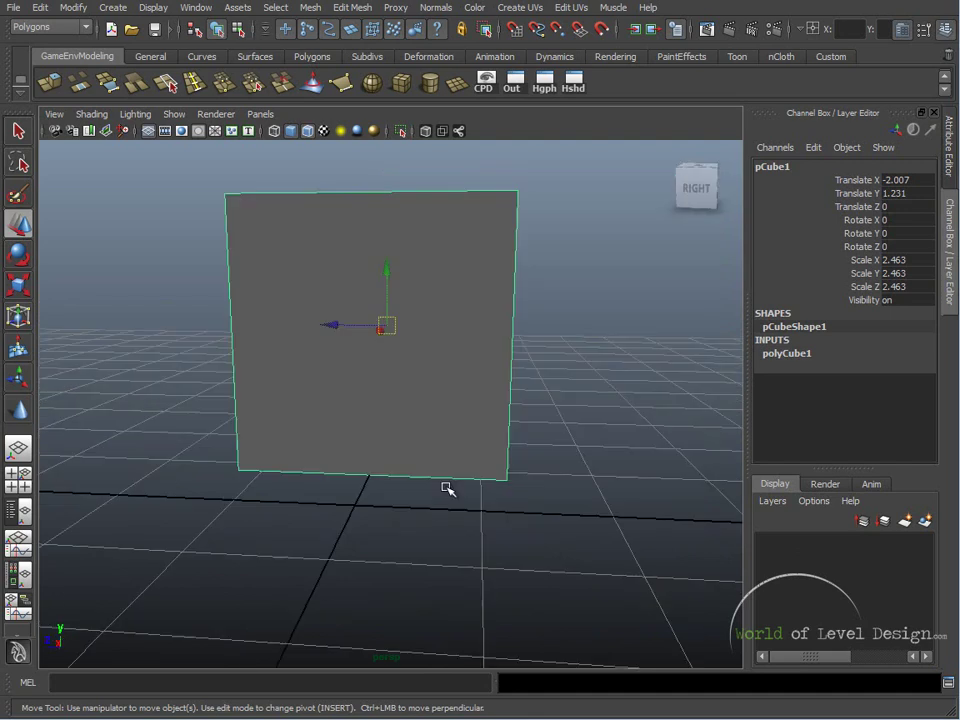
pyautogui.keyDown('alt'); pyautogui.moveTo(492, 450); pyautogui.dragTo(470, 425); pyautogui.keyUp('alt')
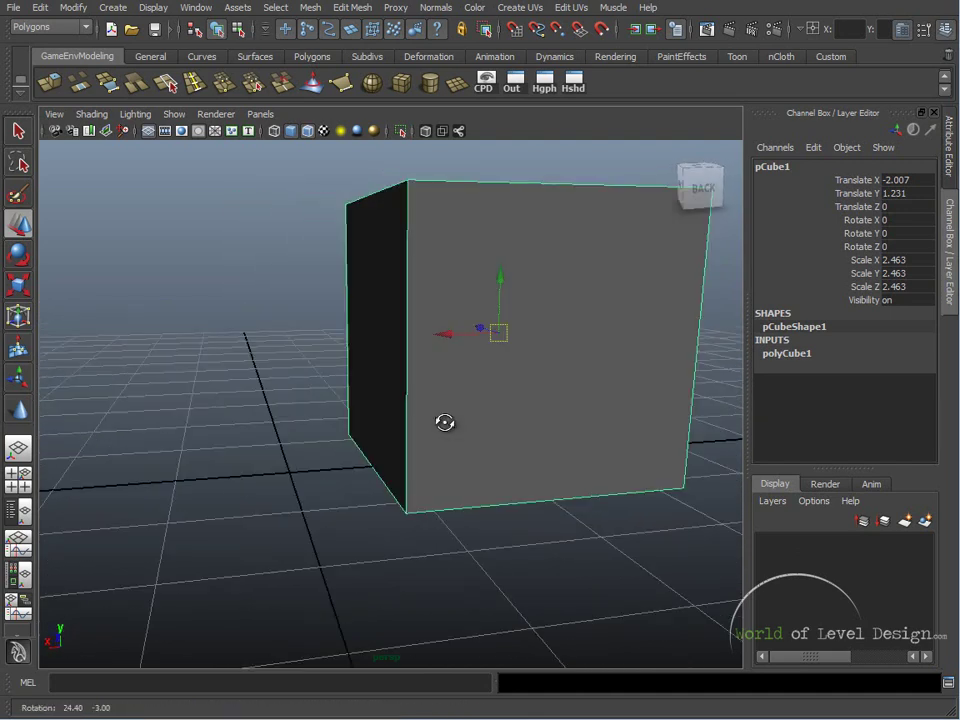
# Toggle pivot editing on and off for the cube, leaving it switched on.
pyautogui.press('Insert')
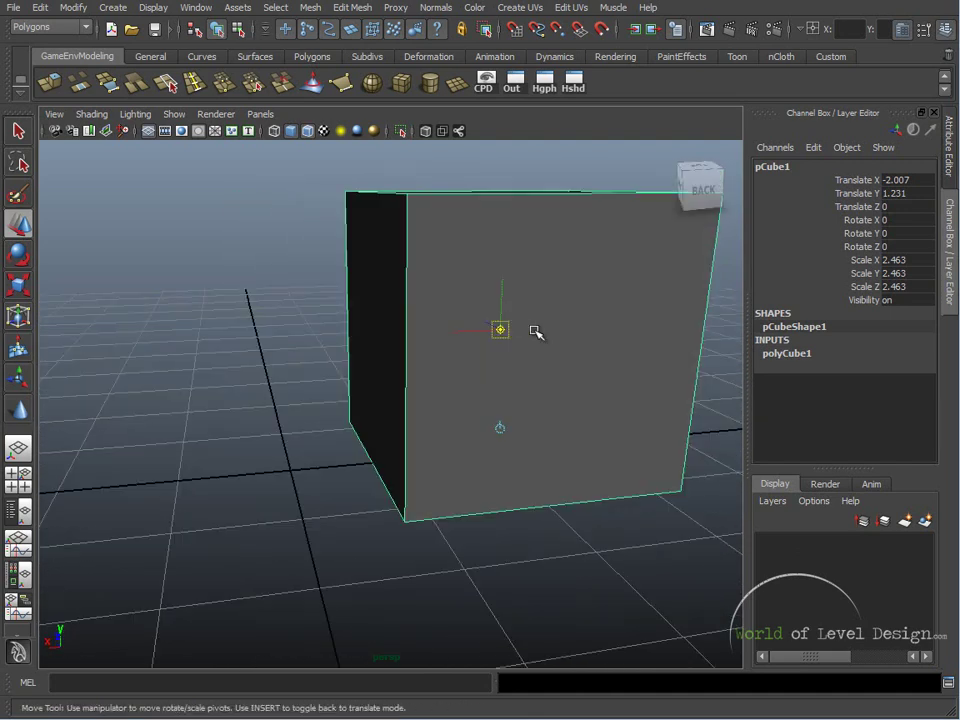
pyautogui.press('Insert')
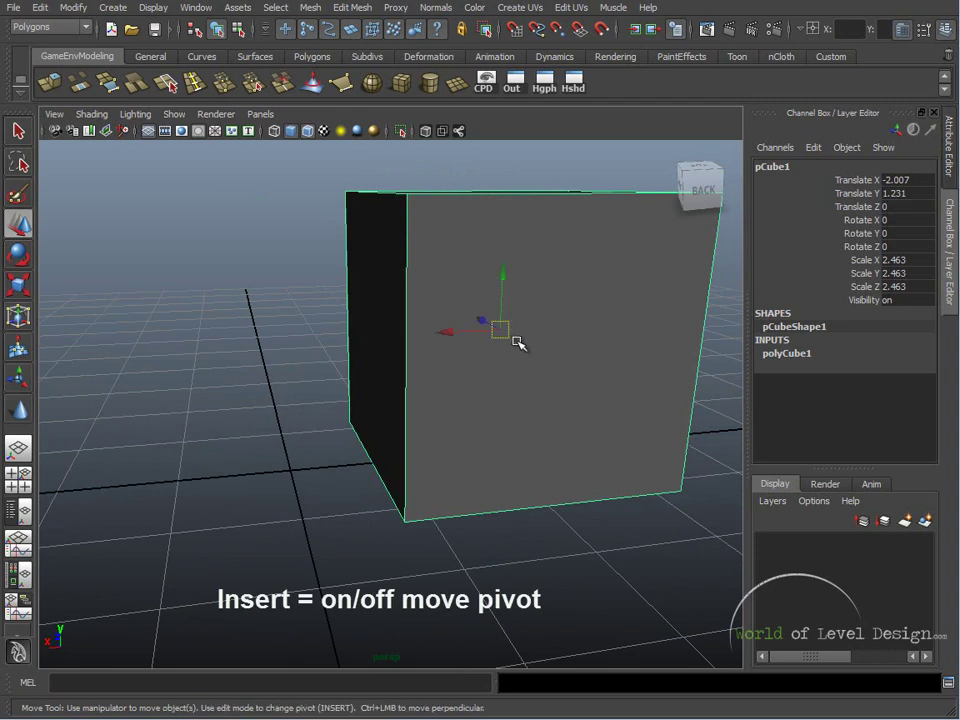
pyautogui.press('Insert')
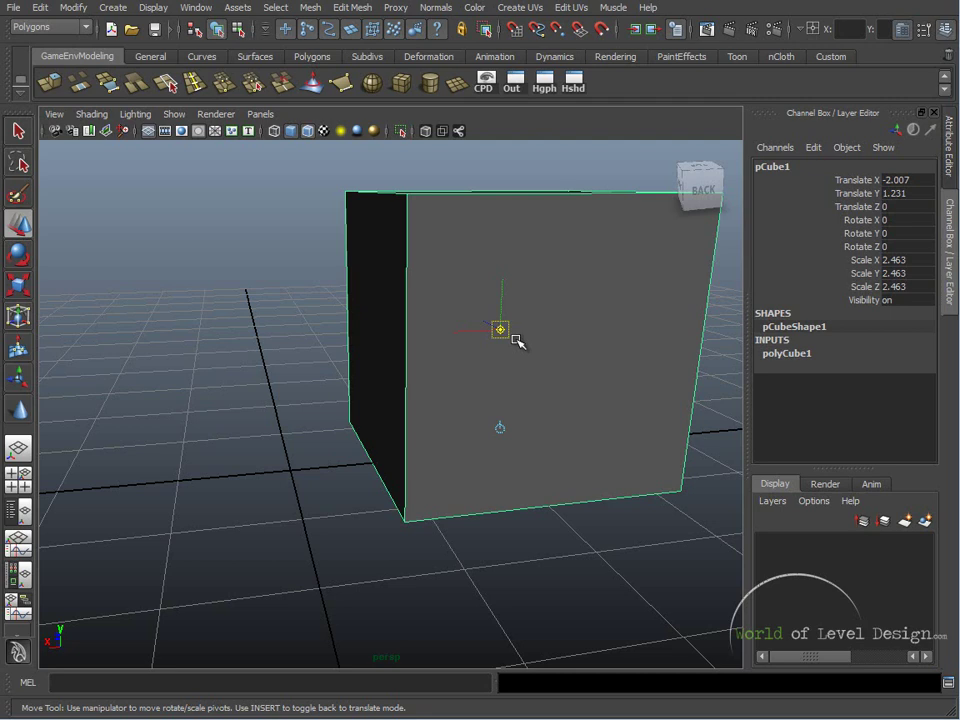
# Try moving the cube's pivot freely downward and sideways, undoing each move.
pyautogui.keyDown('alt'); pyautogui.moveTo(526, 340); pyautogui.dragTo(489, 337); pyautogui.keyUp('alt')
pyautogui.moveTo(518, 315); pyautogui.dragTo(517, 375)
pyautogui.keyDown('alt'); pyautogui.moveTo(527, 418); pyautogui.dragTo(465, 412); pyautogui.keyUp('alt')
pyautogui.hotkey('ctrl', 'z')
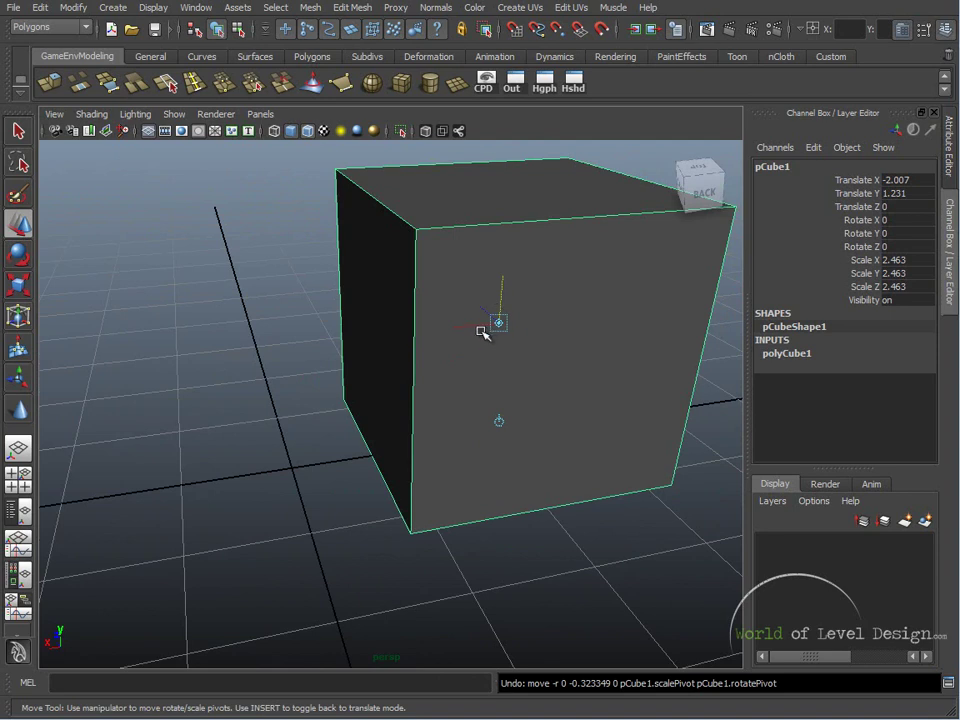
pyautogui.moveTo(481, 332); pyautogui.dragTo(449, 324)
pyautogui.hotkey('ctrl', 'z')
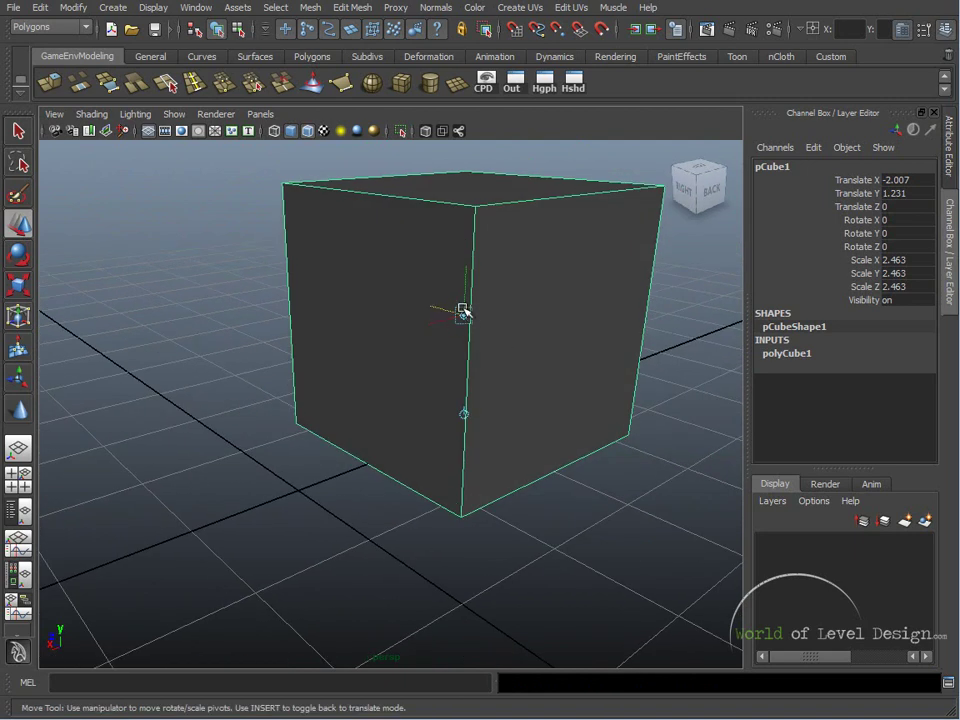
# Snap the cube's pivot along its edges to the bottom right-back corner, and leave pivot editing.
pyautogui.keyDown('alt'); pyautogui.moveTo(461, 248); pyautogui.dragTo(391, 364); pyautogui.keyUp('alt')
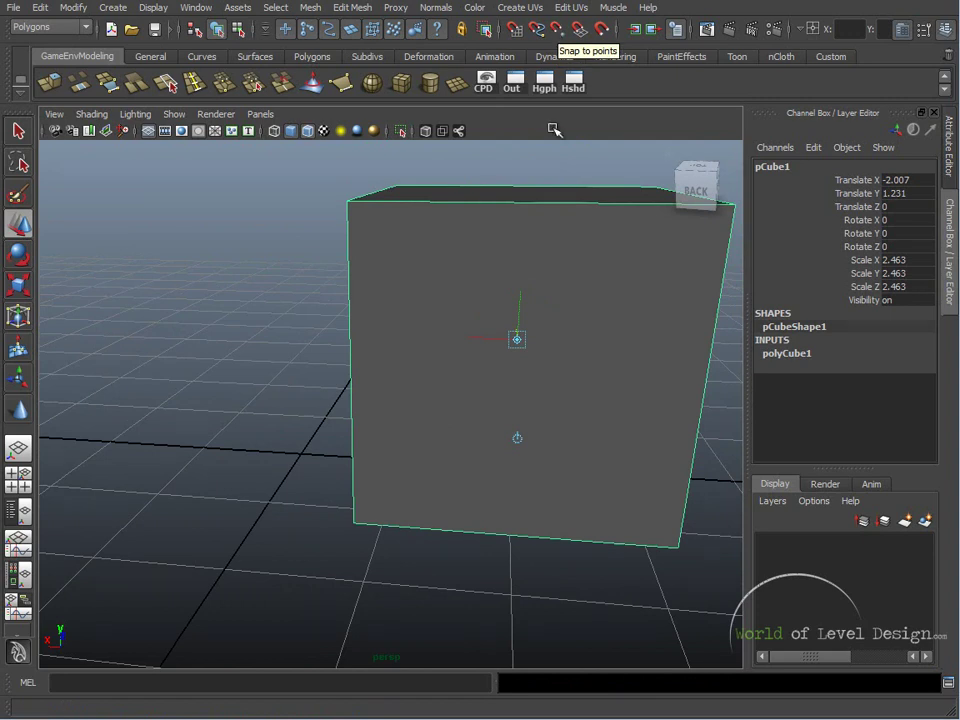
pyautogui.keyDown('alt'); pyautogui.moveTo(540, 200); pyautogui.dragTo(508, 447); pyautogui.keyUp('alt')
pyautogui.keyDown('alt'); pyautogui.moveTo(540, 411); pyautogui.dragTo(510, 419); pyautogui.keyUp('alt')
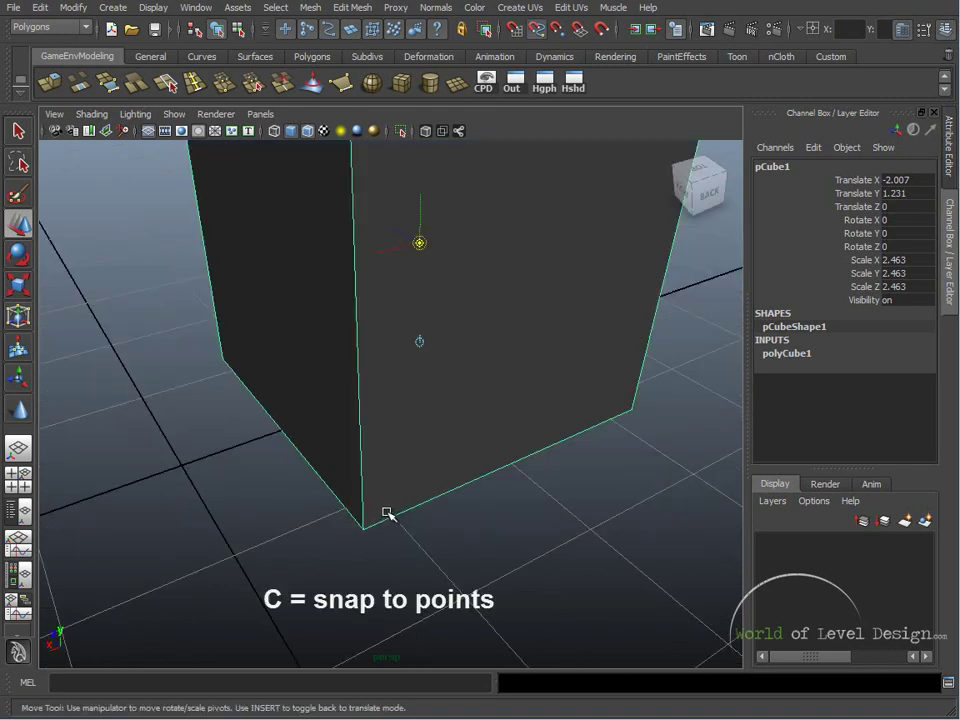
pyautogui.moveTo(377, 524); pyautogui.dragTo(364, 535, button='middle')
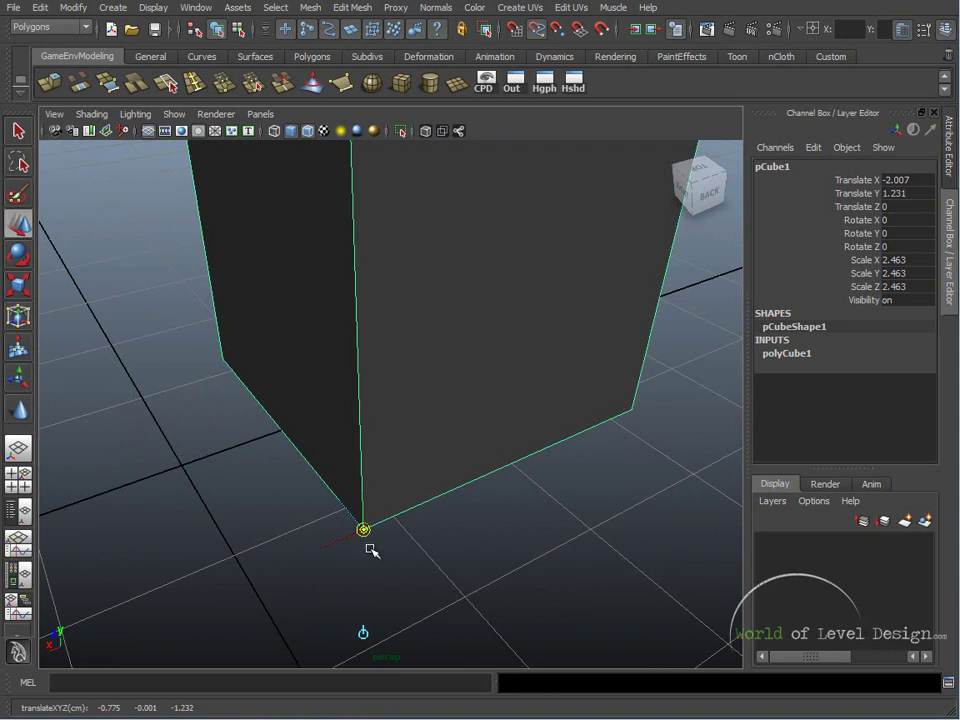
pyautogui.keyDown('alt'); pyautogui.moveTo(370, 549); pyautogui.dragTo(295, 500); pyautogui.keyUp('alt')
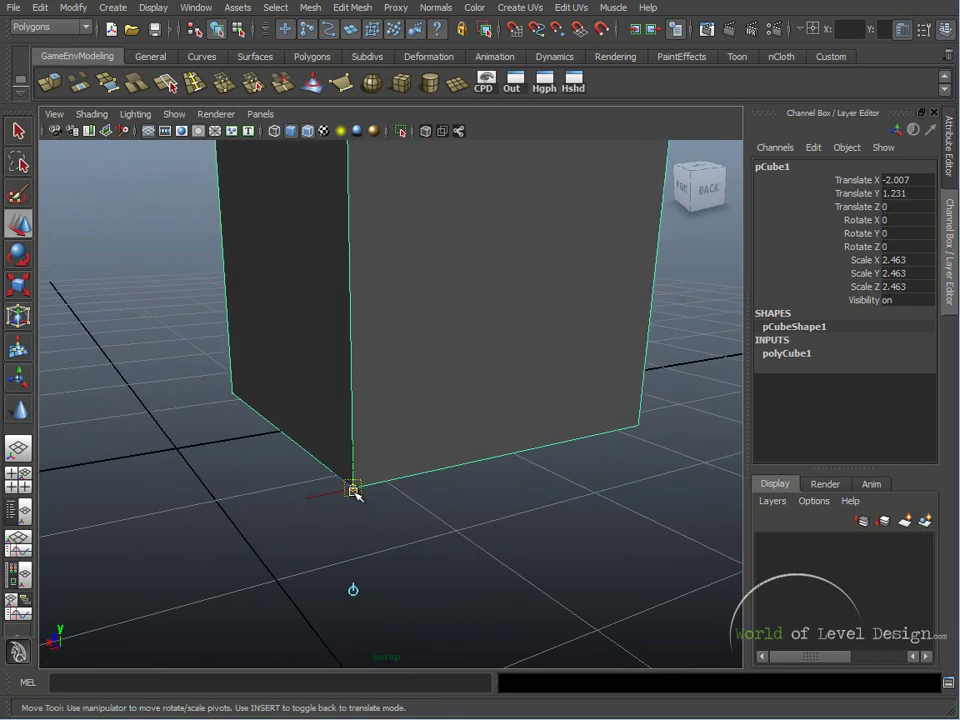
pyautogui.press('Insert')
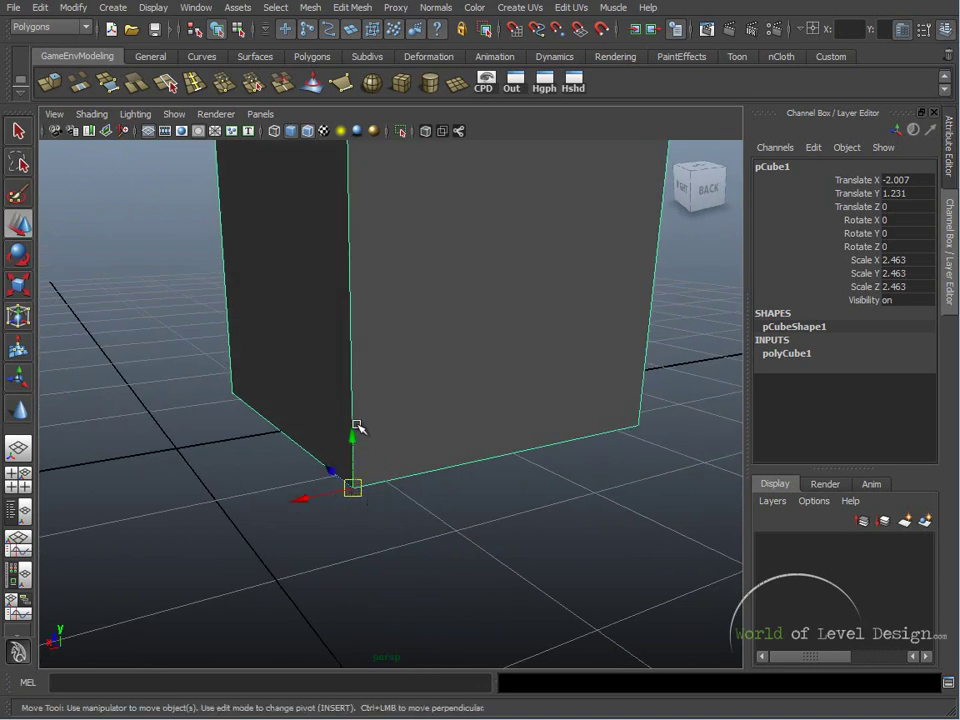
# Lift the cube freely off the grid, and snap its base back onto the grid plane at Translate Y 1.232.
pyautogui.click(388, 525)
pyautogui.click(364, 400)
pyautogui.keyDown('alt'); pyautogui.moveTo(259, 401); pyautogui.dragTo(425, 511); pyautogui.keyUp('alt')
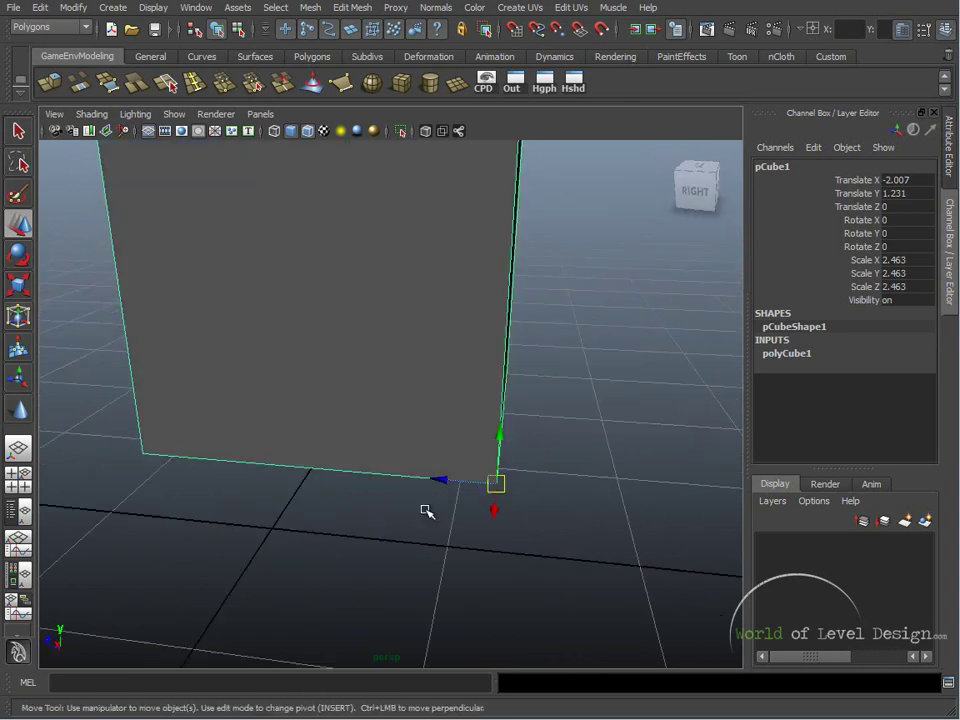
pyautogui.moveTo(499, 433); pyautogui.dragTo(458, 427)
pyautogui.moveTo(452, 360); pyautogui.dragTo(467, 385)
pyautogui.hotkey('ctrl', 'z')
pyautogui.press('x')
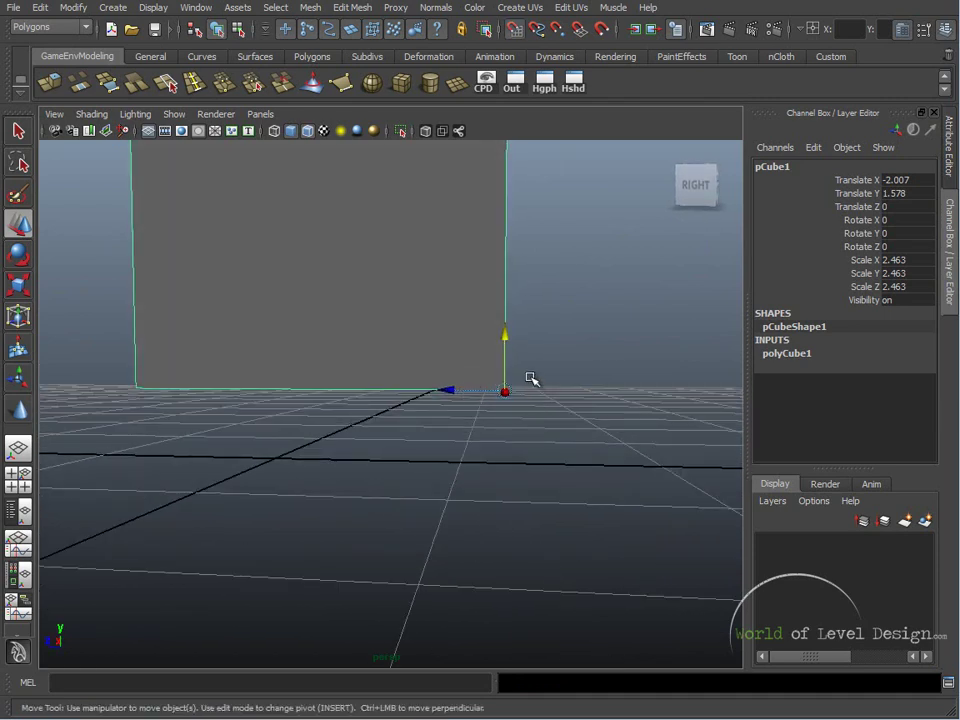
pyautogui.moveTo(508, 338); pyautogui.dragTo(496, 383)
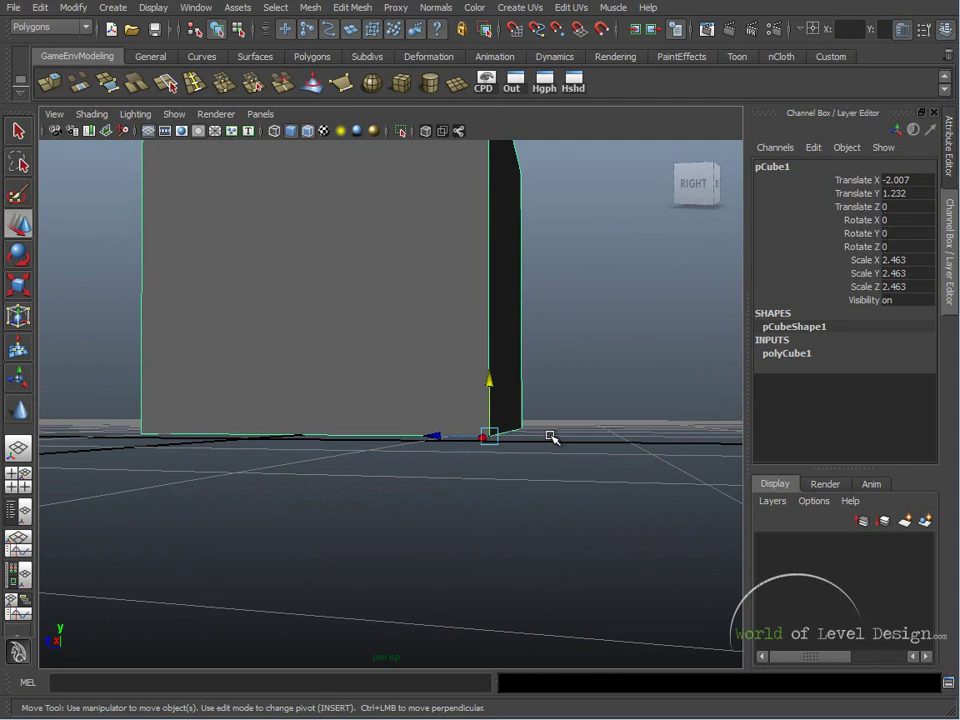
# Snap the cube's pivot corner to the grid origin along both horizontal axes, at Translate X -1.232 and Z 1.232.
pyautogui.keyDown('alt'); pyautogui.moveTo(550, 436); pyautogui.dragTo(523, 435); pyautogui.keyUp('alt')
pyautogui.keyDown('alt'); pyautogui.moveTo(484, 476); pyautogui.dragTo(458, 443); pyautogui.keyUp('alt')
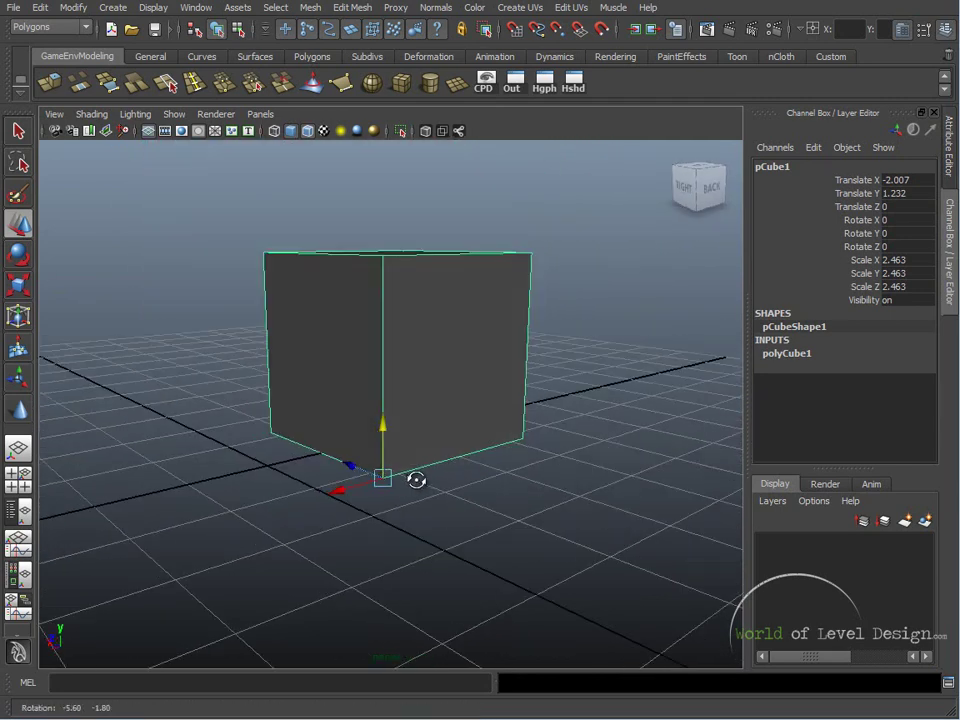
pyautogui.keyDown('alt'); pyautogui.moveTo(416, 480); pyautogui.dragTo(414, 471); pyautogui.keyUp('alt')
pyautogui.moveTo(388, 420); pyautogui.dragTo(424, 467)
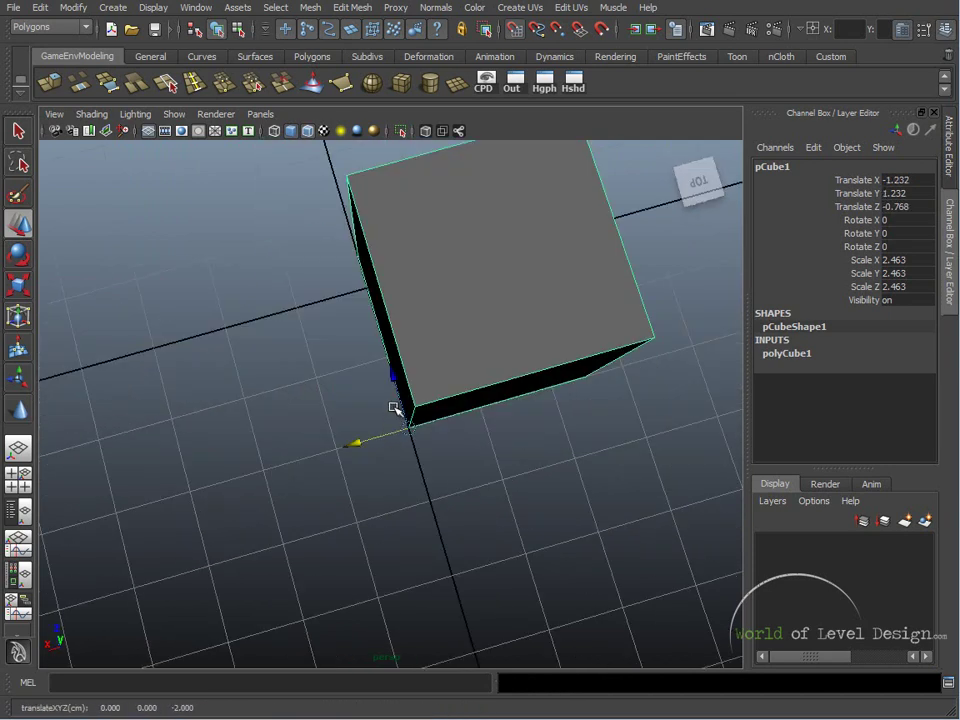
pyautogui.moveTo(394, 384); pyautogui.dragTo(371, 289)
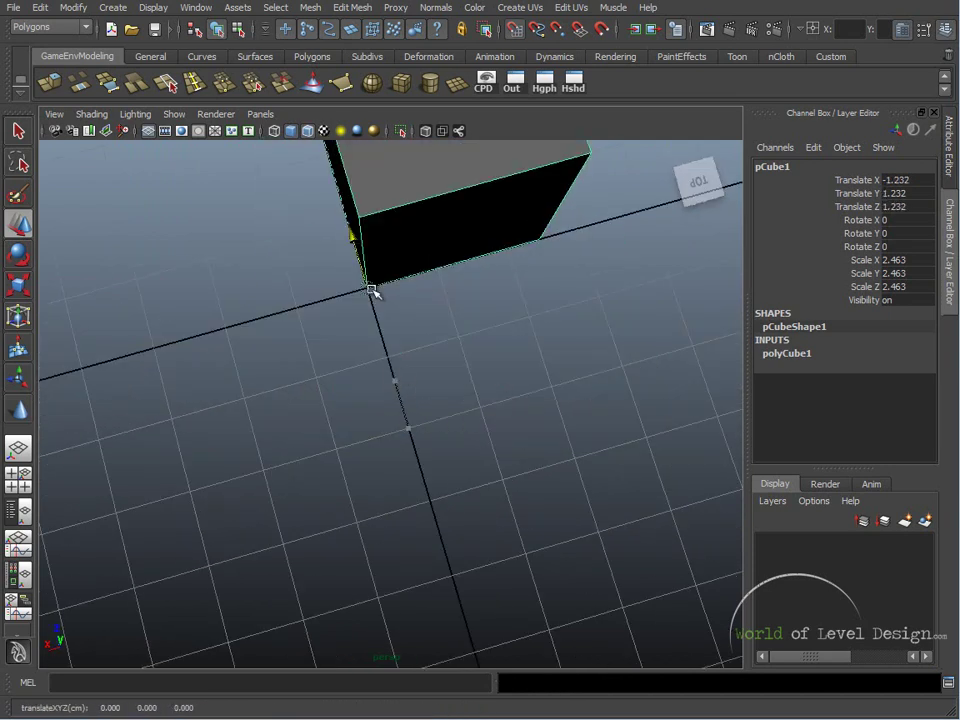
# Examine how the cube's corner and bottom edges line up with the grid origin and axes from several sides.
pyautogui.keyDown('alt'); pyautogui.moveTo(344, 320); pyautogui.dragTo(416, 317, button='right'); pyautogui.keyUp('alt')
pyautogui.keyDown('alt'); pyautogui.moveTo(416, 317); pyautogui.dragTo(508, 350, button='middle'); pyautogui.keyUp('alt')
pyautogui.keyDown('alt'); pyautogui.moveTo(508, 350); pyautogui.dragTo(336, 371, button='right'); pyautogui.keyUp('alt')
pyautogui.keyDown('alt'); pyautogui.moveTo(380, 270); pyautogui.dragTo(413, 302); pyautogui.keyUp('alt')
pyautogui.keyDown('alt'); pyautogui.moveTo(398, 376); pyautogui.dragTo(530, 225); pyautogui.keyUp('alt')
pyautogui.keyDown('alt'); pyautogui.moveTo(411, 349); pyautogui.dragTo(294, 391); pyautogui.keyUp('alt')
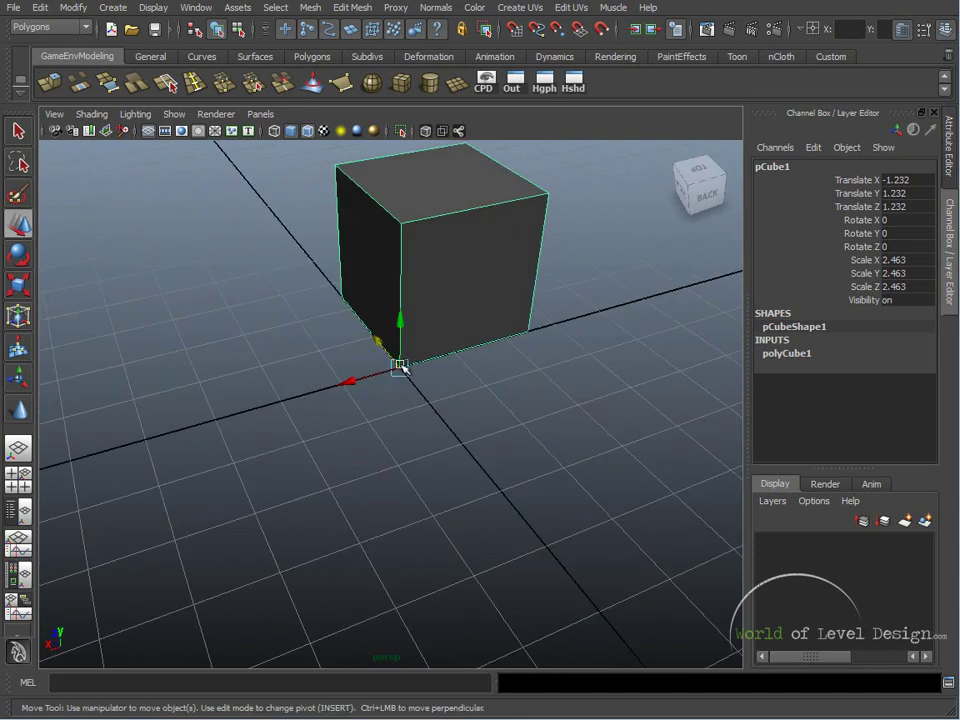
pyautogui.keyDown('alt'); pyautogui.moveTo(400, 366); pyautogui.dragTo(293, 366); pyautogui.keyUp('alt')
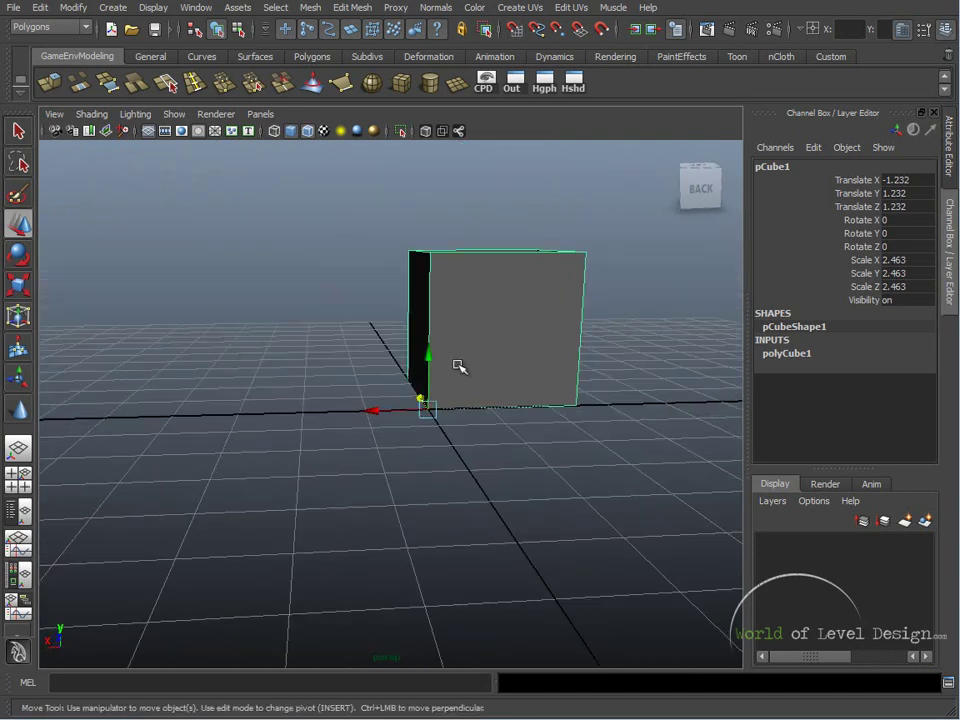
pyautogui.keyDown('shift'); pyautogui.click(459, 366); pyautogui.keyUp('shift')
pyautogui.keyDown('alt'); pyautogui.moveTo(458, 366); pyautogui.dragTo(375, 407); pyautogui.keyUp('alt')
pyautogui.click(375, 407)
pyautogui.keyDown('alt'); pyautogui.moveTo(414, 444); pyautogui.dragTo(436, 440); pyautogui.keyUp('alt')
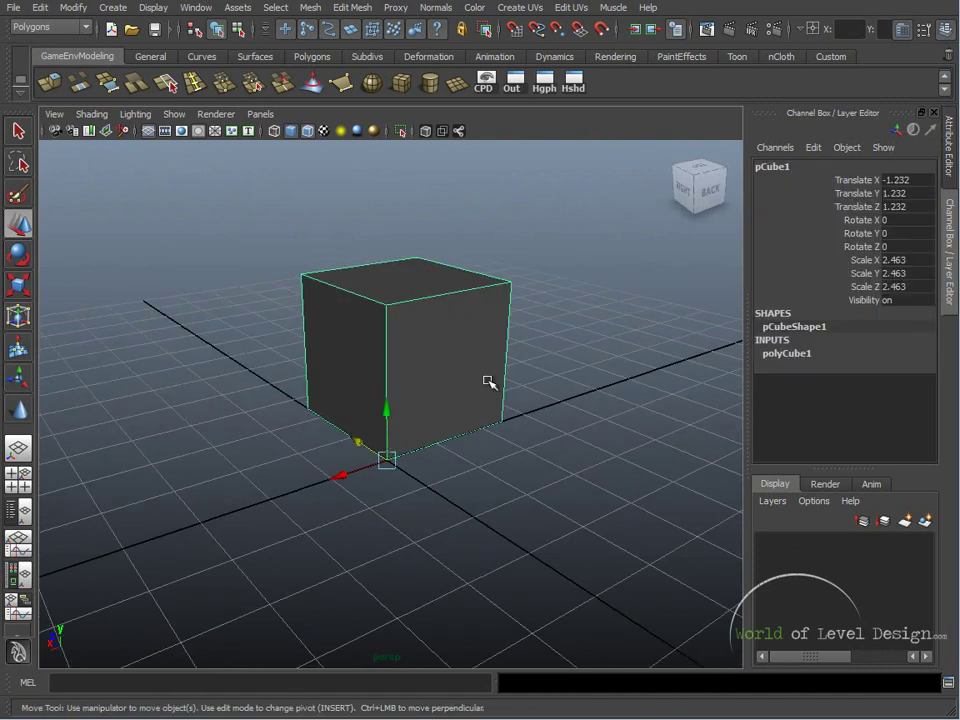
# Replace the cube with a new polygon cube scaled uniformly to about 2.175.
pyautogui.press('Delete')
pyautogui.keyDown('alt'); pyautogui.moveTo(444, 216); pyautogui.dragTo(455, 174); pyautogui.keyUp('alt')
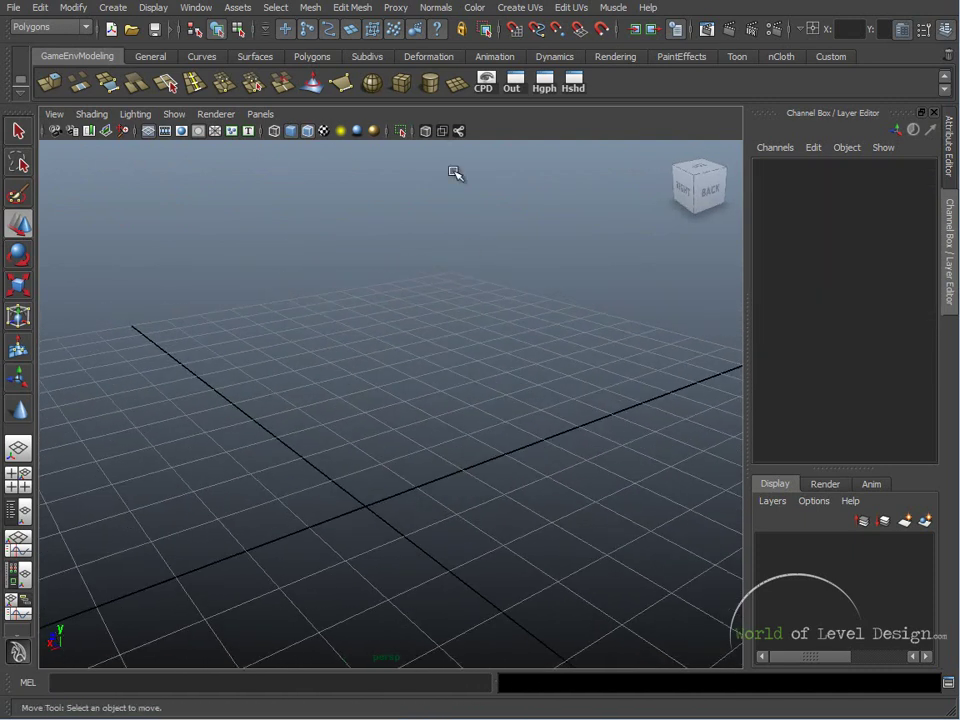
pyautogui.click(400, 88)
pyautogui.keyDown('alt'); pyautogui.moveTo(470, 470); pyautogui.dragTo(480, 418); pyautogui.keyUp('alt')
pyautogui.press('r')
pyautogui.moveTo(416, 452); pyautogui.dragTo(515, 450)
pyautogui.keyDown('alt'); pyautogui.moveTo(515, 450); pyautogui.dragTo(469, 461); pyautogui.keyUp('alt')
# Move the new cube freely above the grid to about Translate X -0.972, Y 1.867 and Z 0.651.
pyautogui.press('w')
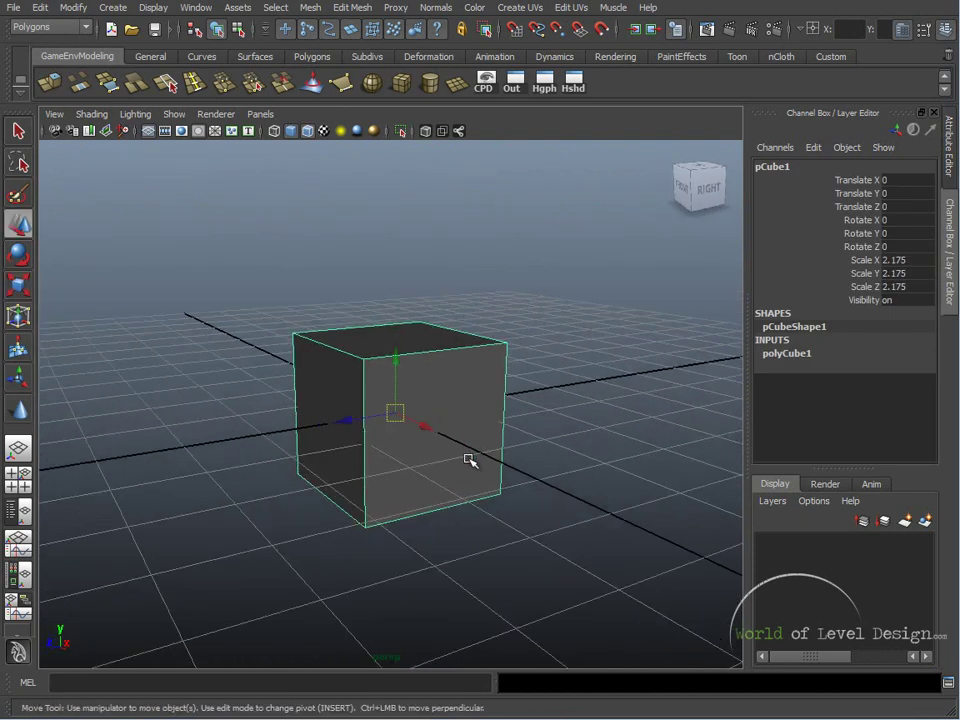
pyautogui.moveTo(403, 387); pyautogui.dragTo(358, 400)
pyautogui.keyDown('alt'); pyautogui.moveTo(353, 273); pyautogui.dragTo(437, 449); pyautogui.keyUp('alt')
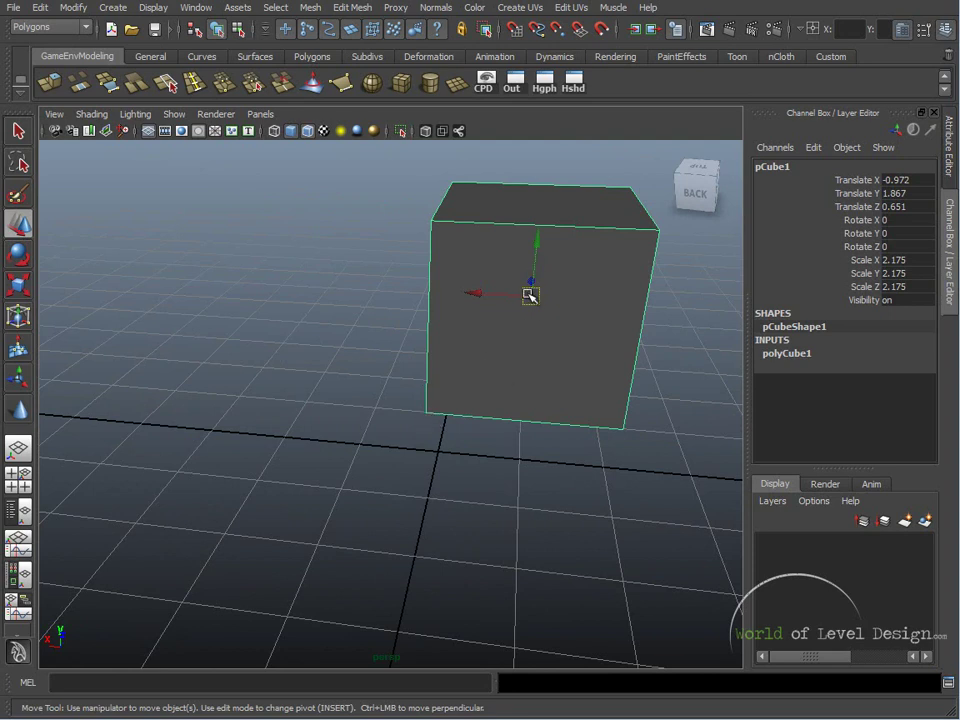
# Snap the new cube's pivot to its bottom left-back corner, and leave pivot editing.
pyautogui.keyDown('alt'); pyautogui.moveTo(508, 414); pyautogui.dragTo(429, 407); pyautogui.keyUp('alt')
pyautogui.keyDown('alt'); pyautogui.moveTo(585, 395); pyautogui.dragTo(431, 372, button='middle'); pyautogui.keyUp('alt')
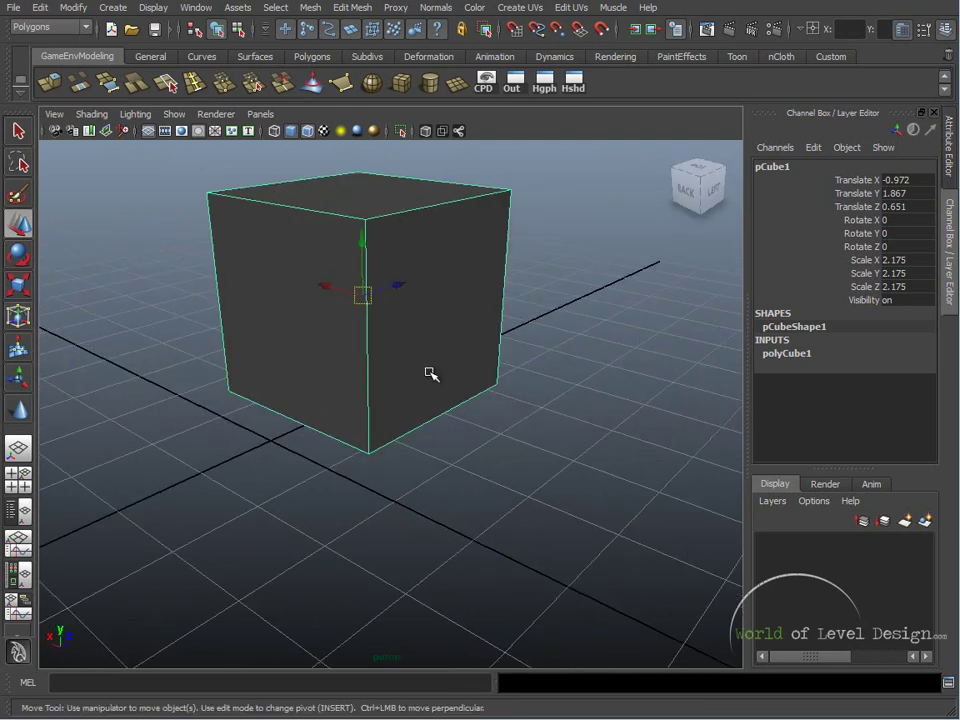
pyautogui.keyDown('alt'); pyautogui.moveTo(431, 373); pyautogui.dragTo(330, 376); pyautogui.keyUp('alt')
pyautogui.keyDown('alt'); pyautogui.moveTo(290, 375); pyautogui.dragTo(344, 366, button='right'); pyautogui.keyUp('alt')
pyautogui.keyDown('alt'); pyautogui.moveTo(345, 366); pyautogui.dragTo(448, 416); pyautogui.keyUp('alt')
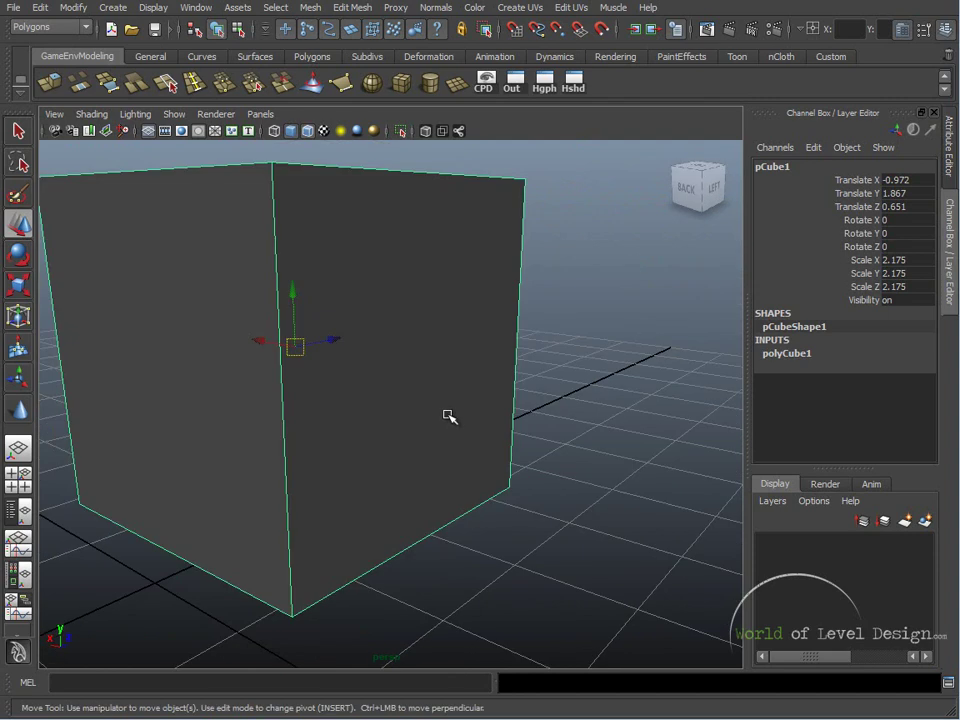
pyautogui.press('Insert')
pyautogui.keyDown('alt'); pyautogui.moveTo(334, 399); pyautogui.dragTo(428, 382); pyautogui.keyUp('alt')
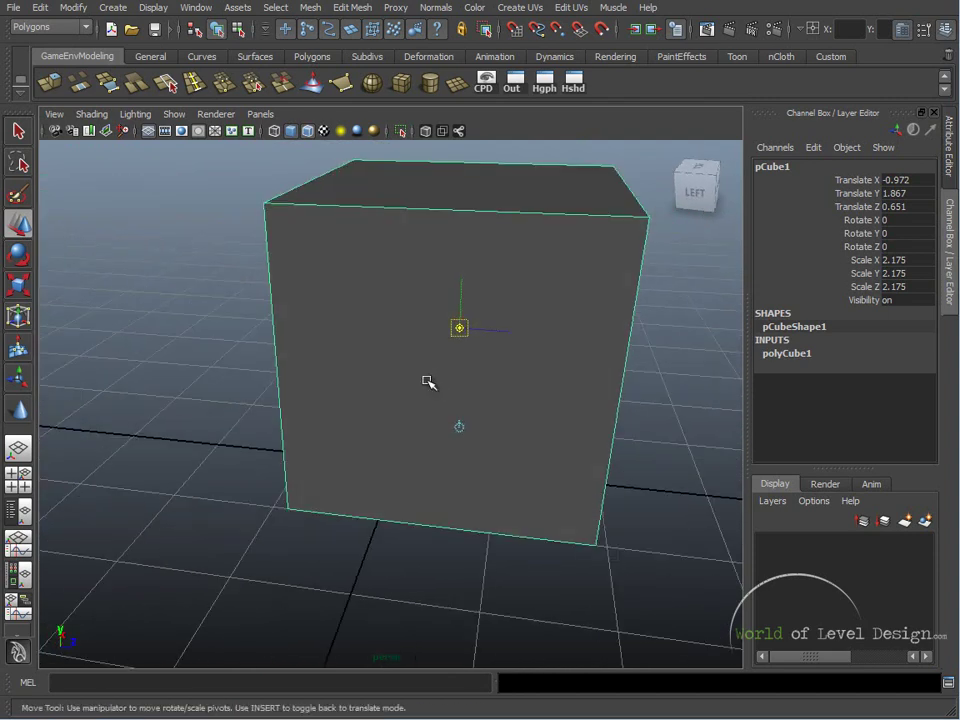
pyautogui.hotkey('ctrl', 'z')
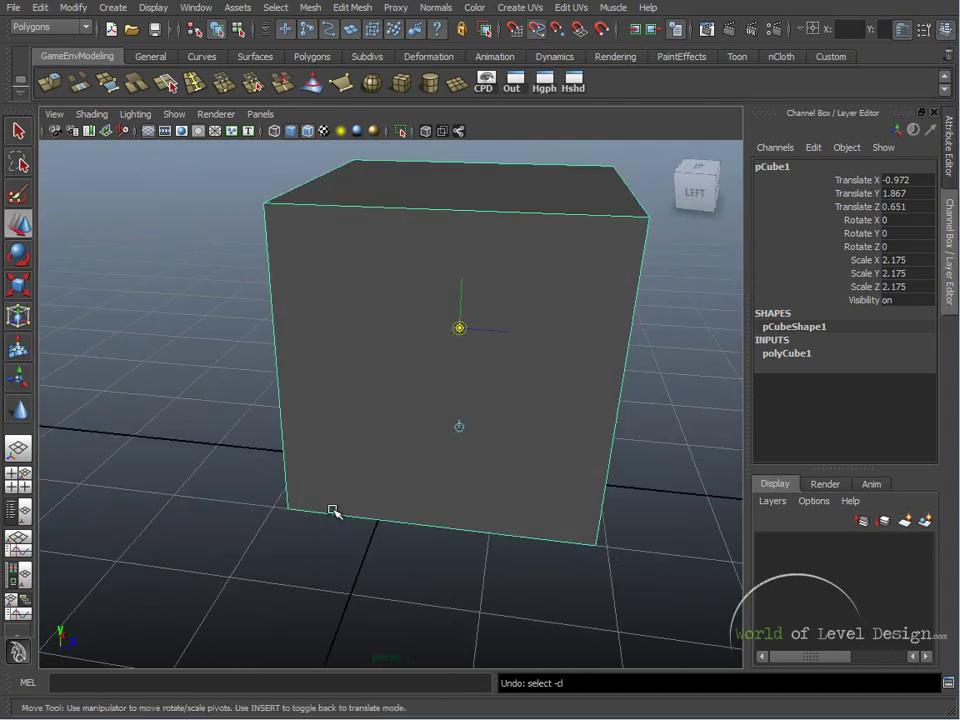
pyautogui.moveTo(352, 517); pyautogui.dragTo(240, 519, button='middle')
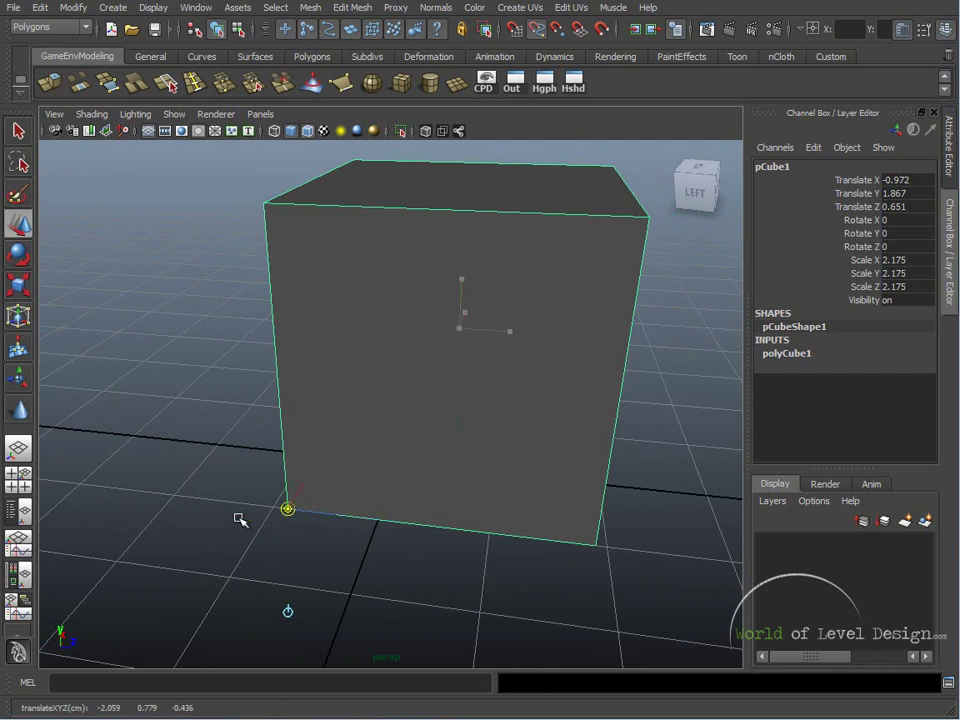
pyautogui.keyDown('alt'); pyautogui.moveTo(273, 531); pyautogui.dragTo(330, 514); pyautogui.keyUp('alt')
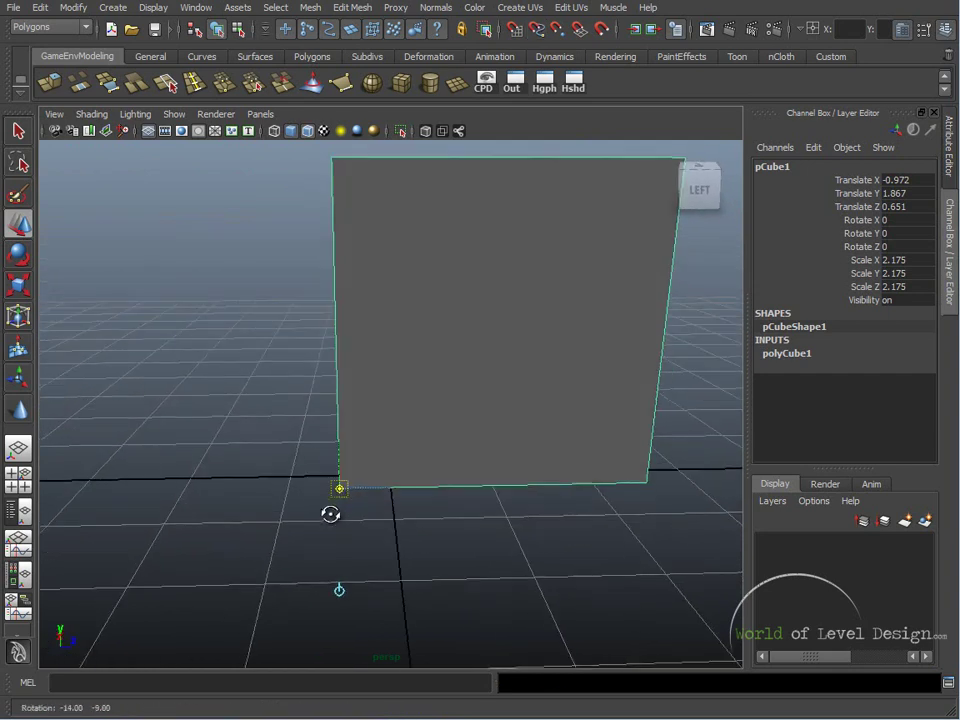
pyautogui.keyDown('alt'); pyautogui.moveTo(330, 514); pyautogui.dragTo(557, 467, button='right'); pyautogui.keyUp('alt')
pyautogui.keyDown('alt'); pyautogui.moveTo(491, 446); pyautogui.dragTo(570, 456); pyautogui.keyUp('alt')
pyautogui.keyDown('alt'); pyautogui.moveTo(660, 456); pyautogui.dragTo(613, 454, button='right'); pyautogui.keyUp('alt')
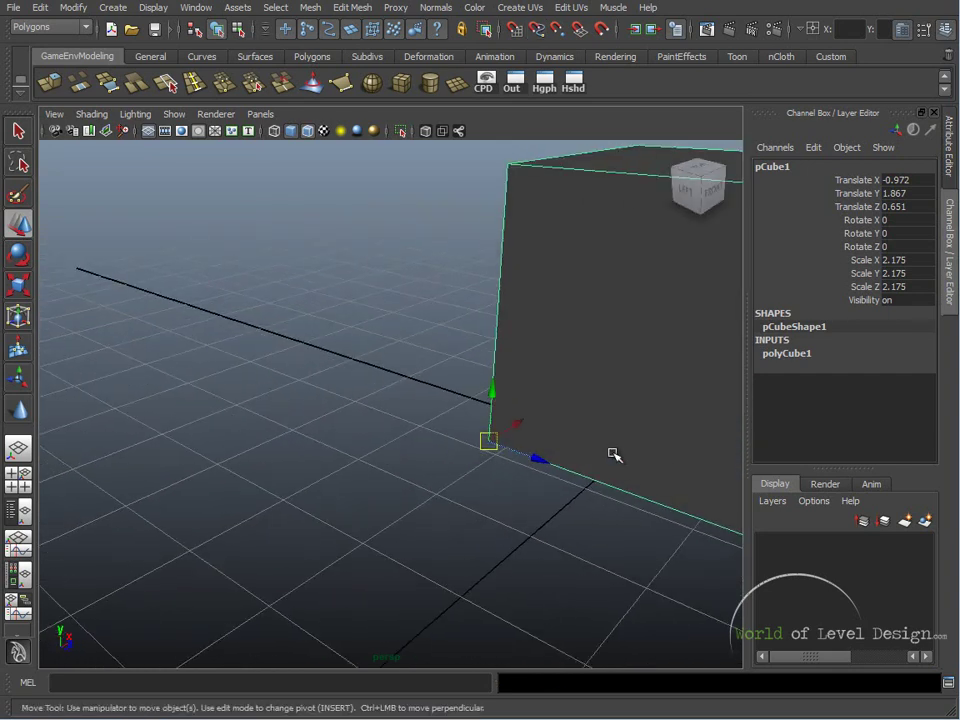
# Move the cube freely by its corner pivot, and snap that corner onto the grid origin at Translate X, Y and Z 1.088.
pyautogui.keyDown('alt'); pyautogui.moveTo(613, 454); pyautogui.dragTo(435, 431, button='middle'); pyautogui.keyUp('alt')
pyautogui.keyDown('alt'); pyautogui.moveTo(435, 431); pyautogui.dragTo(680, 428); pyautogui.keyUp('alt')
pyautogui.moveTo(413, 425); pyautogui.dragTo(364, 331)
pyautogui.keyDown('alt'); pyautogui.moveTo(336, 371); pyautogui.dragTo(441, 386); pyautogui.keyUp('alt')
pyautogui.keyDown('alt'); pyautogui.moveTo(425, 410); pyautogui.dragTo(503, 384, button='middle'); pyautogui.keyUp('alt')
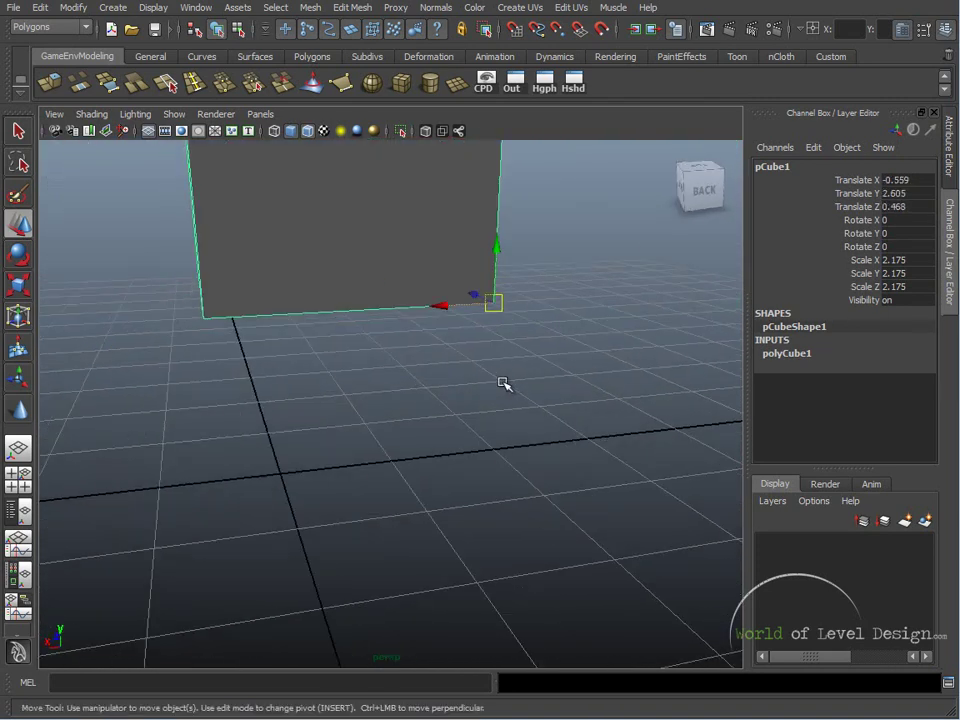
pyautogui.moveTo(289, 461); pyautogui.dragTo(268, 462, button='middle')
pyautogui.keyDown('alt'); pyautogui.moveTo(267, 460); pyautogui.dragTo(511, 452); pyautogui.keyUp('alt')
pyautogui.keyDown('alt'); pyautogui.moveTo(520, 386); pyautogui.dragTo(462, 375); pyautogui.keyUp('alt')
# Try scaling the cube uniformly from its corner pivot, undoing each attempt.
pyautogui.press('r')
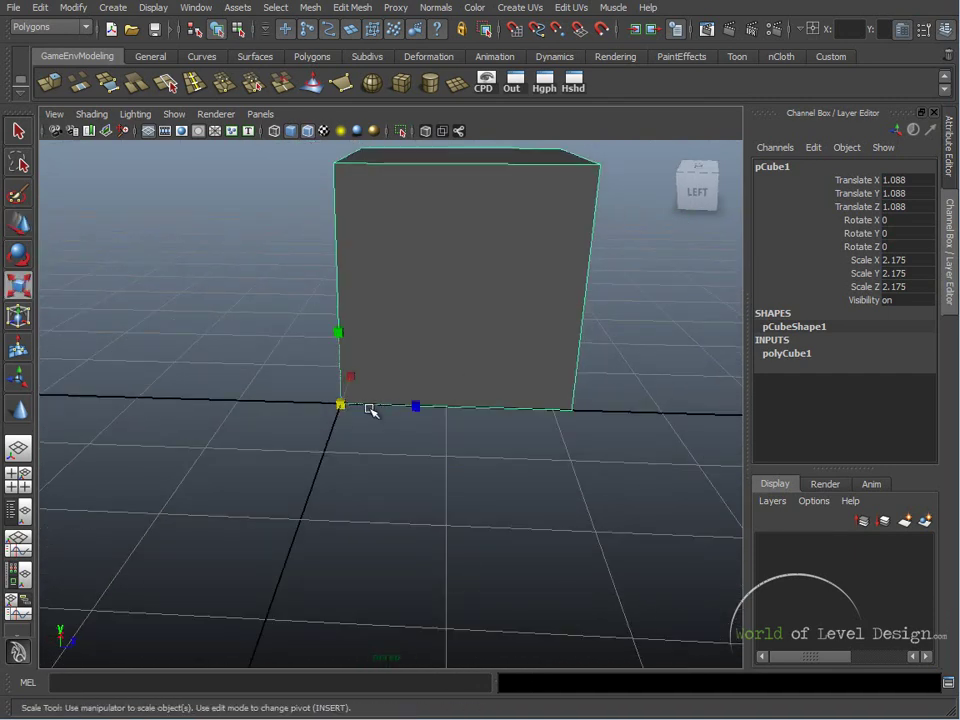
pyautogui.moveTo(341, 404); pyautogui.dragTo(396, 437)
pyautogui.hotkey('ctrl', 'z')
pyautogui.moveTo(305, 453); pyautogui.dragTo(424, 463)
pyautogui.hotkey('ctrl', 'z')
# Try rotating the cube about its corner pivot to a Rotate X of about -21.482, undo it, and return to the Move tool.
pyautogui.keyDown('alt'); pyautogui.moveTo(544, 450); pyautogui.dragTo(338, 420); pyautogui.keyUp('alt')
pyautogui.press('e')
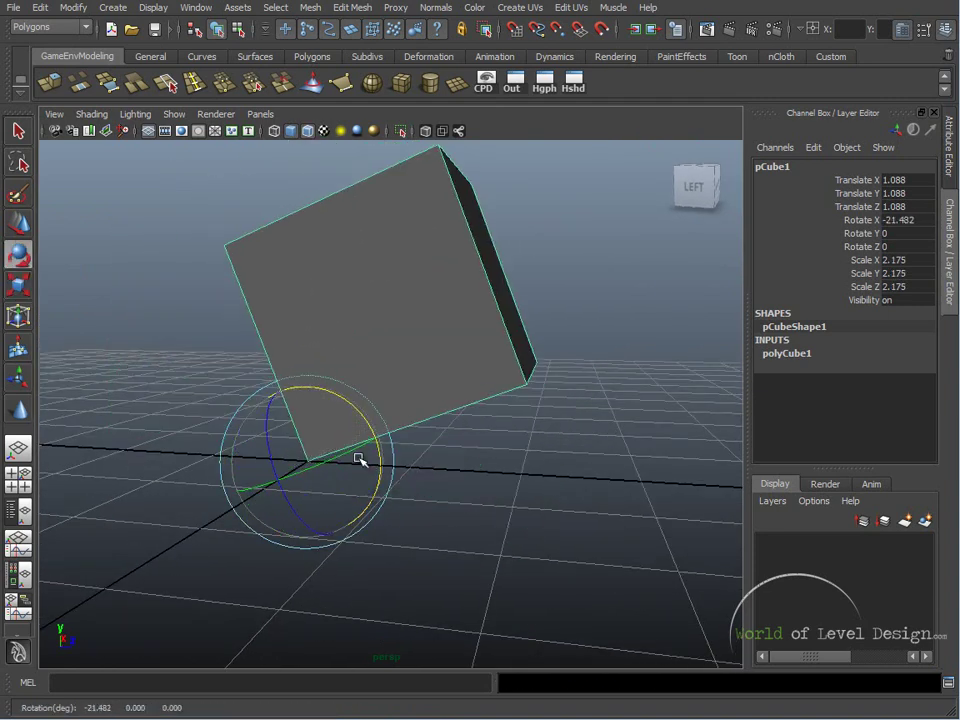
pyautogui.hotkey('ctrl', 'z')
pyautogui.keyDown('alt'); pyautogui.moveTo(325, 466); pyautogui.dragTo(492, 480); pyautogui.keyUp('alt')
pyautogui.press('w')
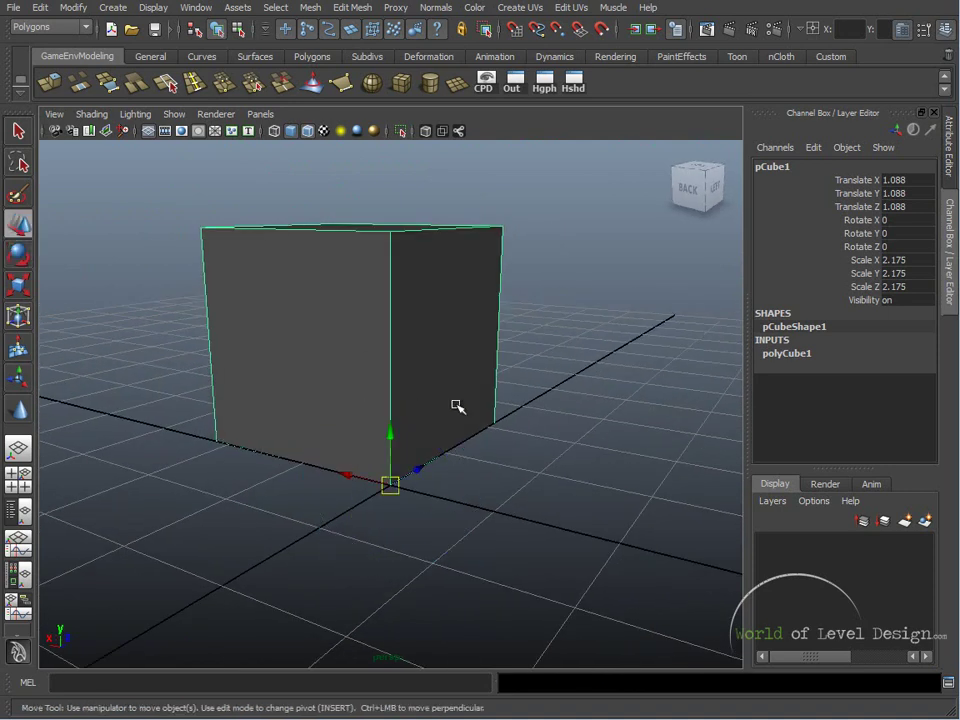
pyautogui.keyDown('alt'); pyautogui.moveTo(489, 300); pyautogui.dragTo(520, 470); pyautogui.keyUp('alt')
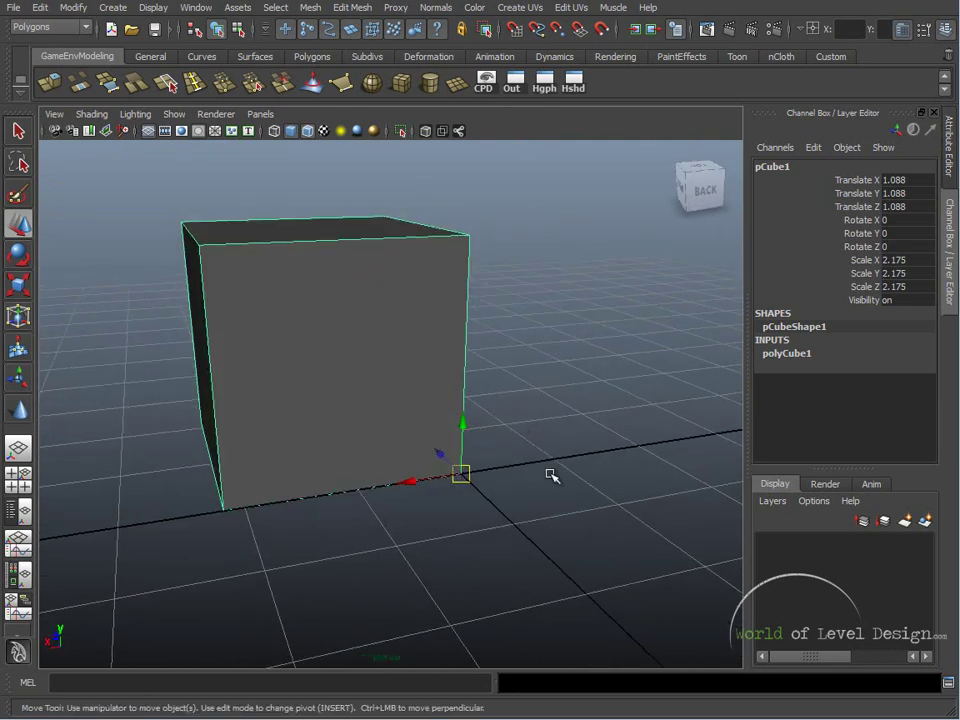